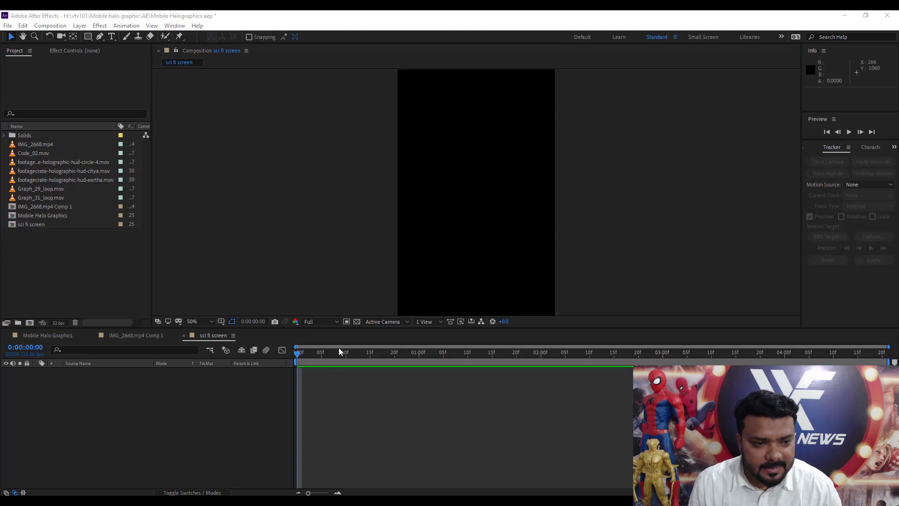
# Open the stock footage folder and add a reversed Portal_04_in copy starting at the portal's end
pyautogui.click(316, 464)
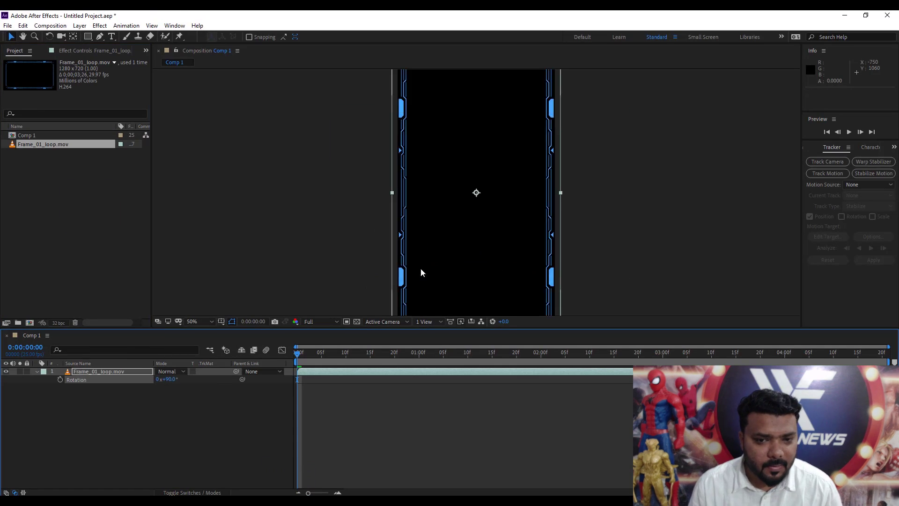
pyautogui.scroll(-2, 479, 128)
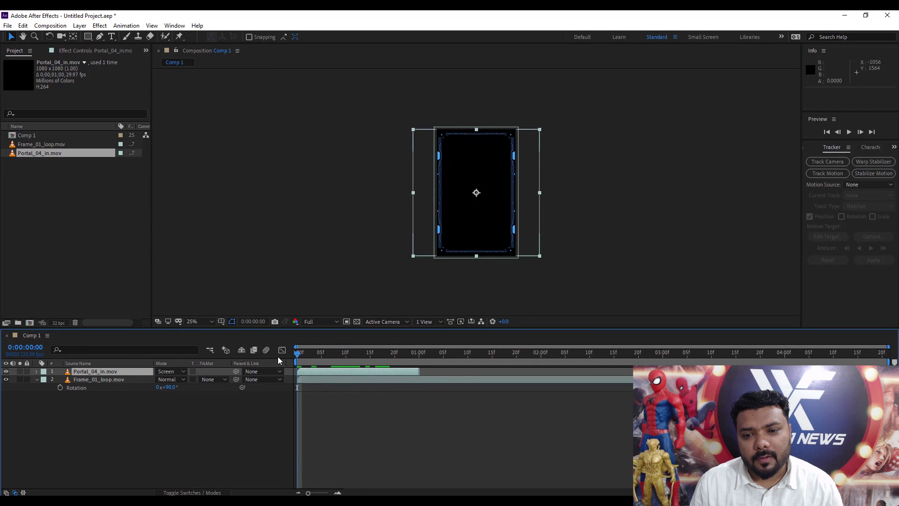
pyautogui.click(414, 353)
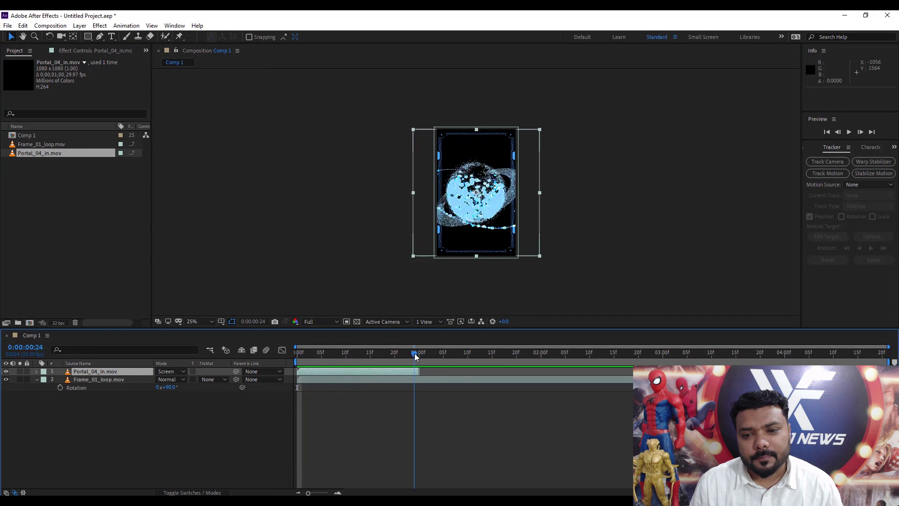
pyautogui.hotkey('ctrl', 'd')
pyautogui.hotkey('ctrl', 'alt', 'r')
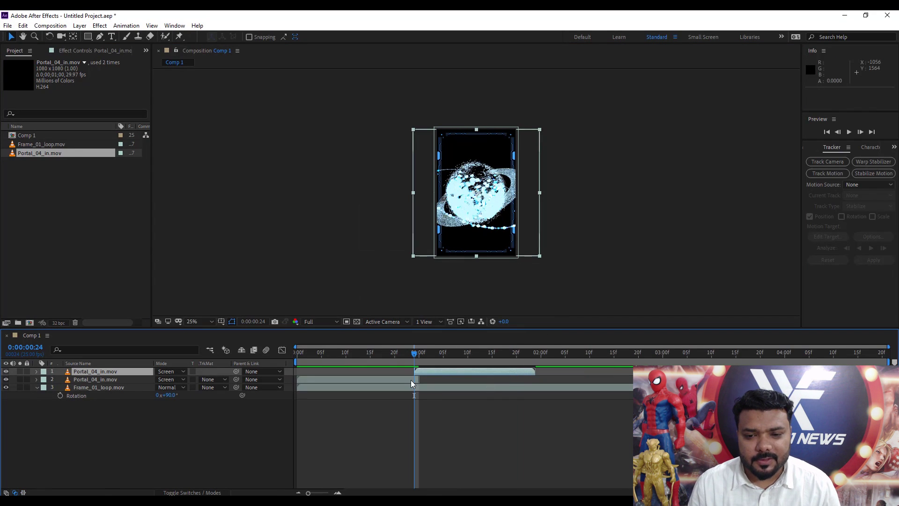
pyautogui.press('space')
# Duplicate Frame_01_loop and place the copy so the loop continues
pyautogui.click(410, 386)
pyautogui.hotkey('ctrl', 'd')
pyautogui.hotkey('alt', '[')
# Delay both Portal_04_in layers by about 11 frames and preview the composition
pyautogui.click(95, 371)
pyautogui.keyDown('shift'); pyautogui.click(95, 380); pyautogui.keyUp('shift')
pyautogui.click(393, 365)
pyautogui.press('s')
pyautogui.press('s')
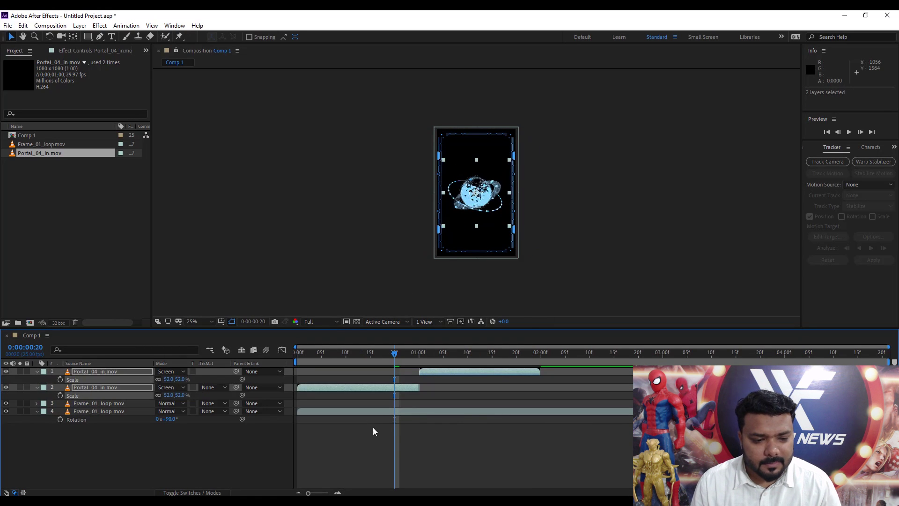
pyautogui.moveTo(375, 379); pyautogui.dragTo(428, 380)
pyautogui.press('space')
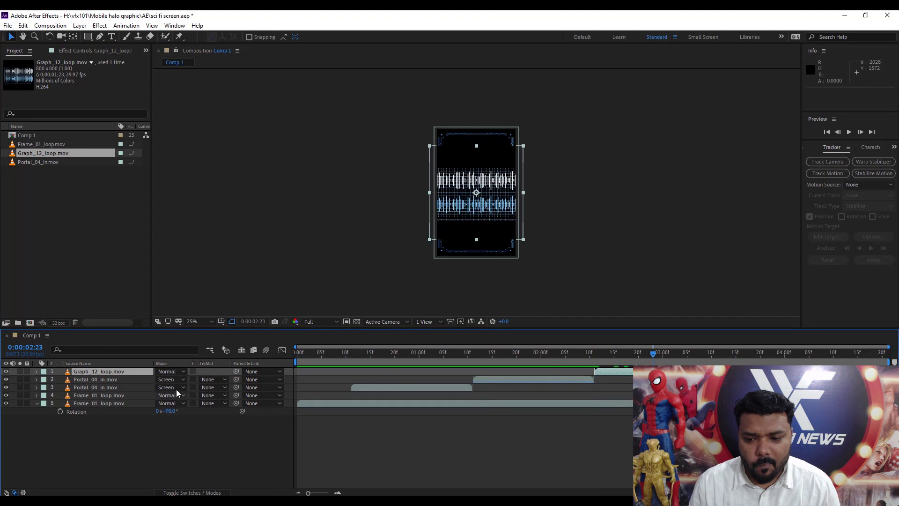
# Place the Graph_12_loop waveform copies near the frame's top and bottom
pyautogui.moveTo(485, 204); pyautogui.dragTo(485, 164)
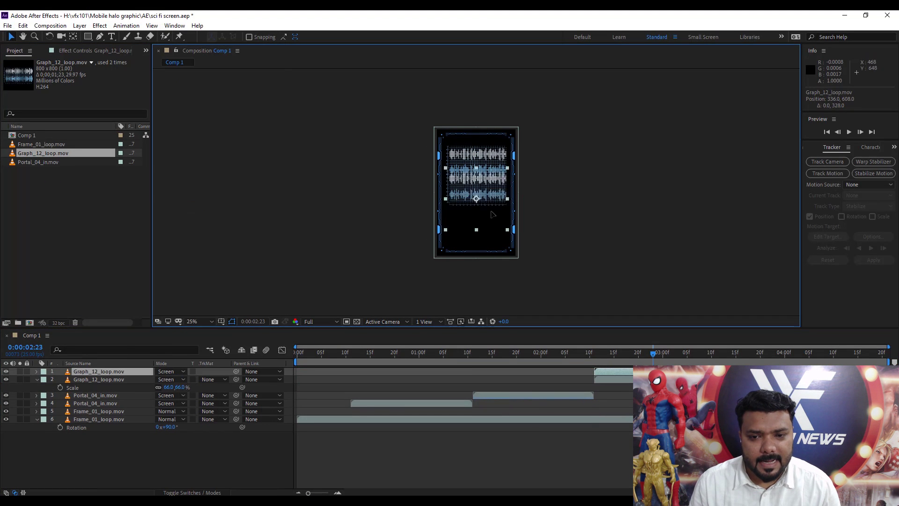
pyautogui.moveTo(492, 178); pyautogui.dragTo(493, 226)
pyautogui.click(614, 353)
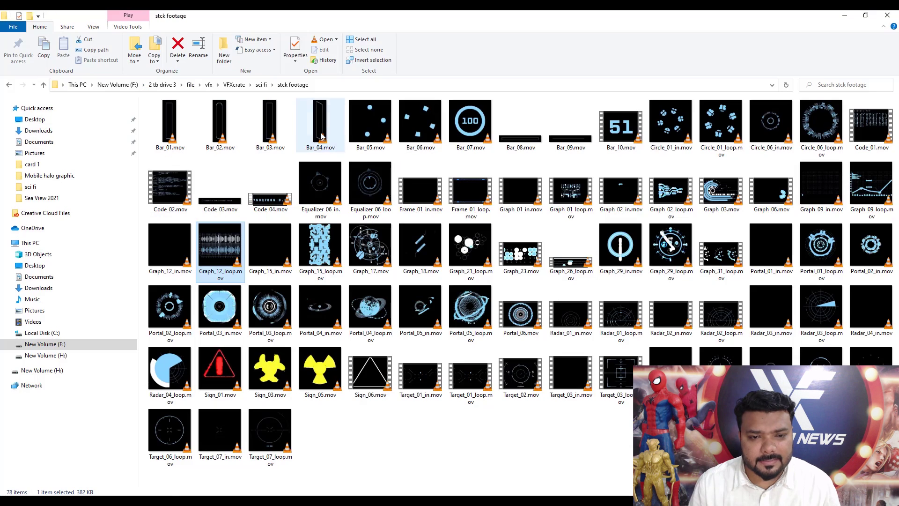
# Add the Bar_04 clip rotated 90°, starting near 2:06, and preview it
pyautogui.click(321, 136)
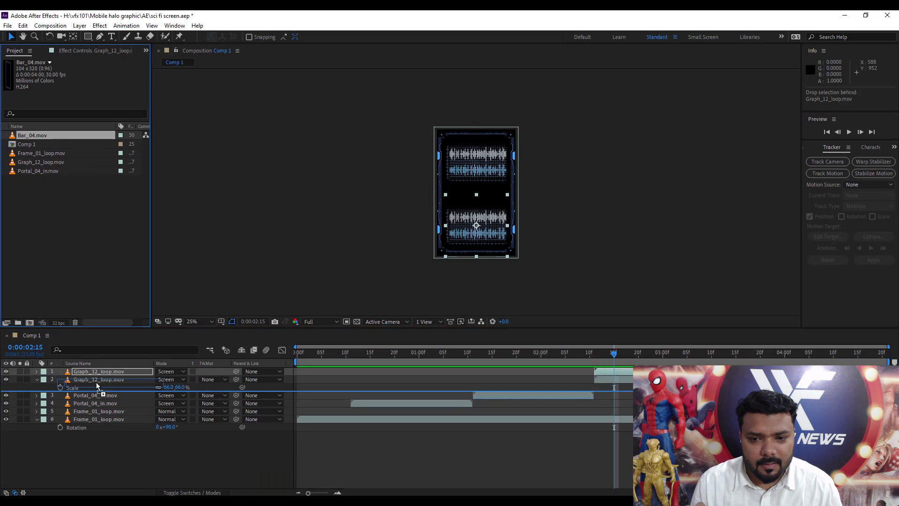
pyautogui.hotkey('ctrl', 'v')
pyautogui.moveTo(326, 371); pyautogui.dragTo(600, 373)
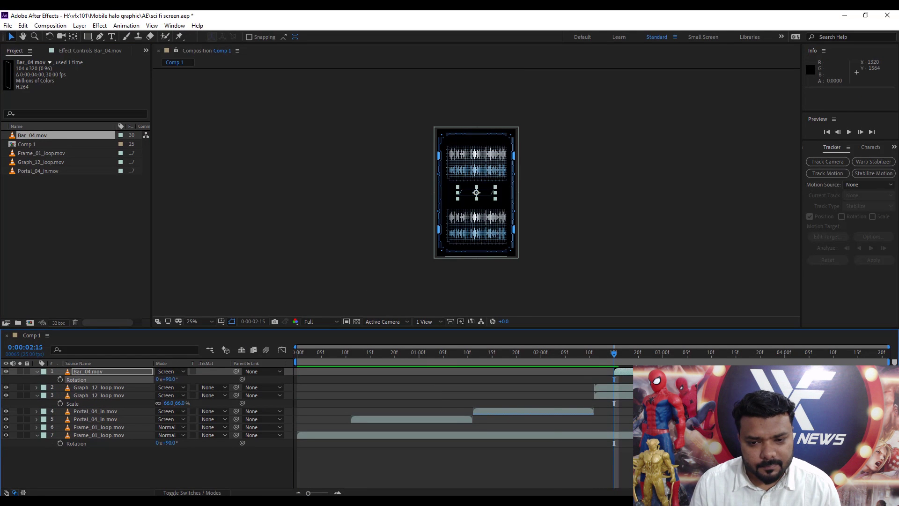
pyautogui.press('space')
pyautogui.press('space')
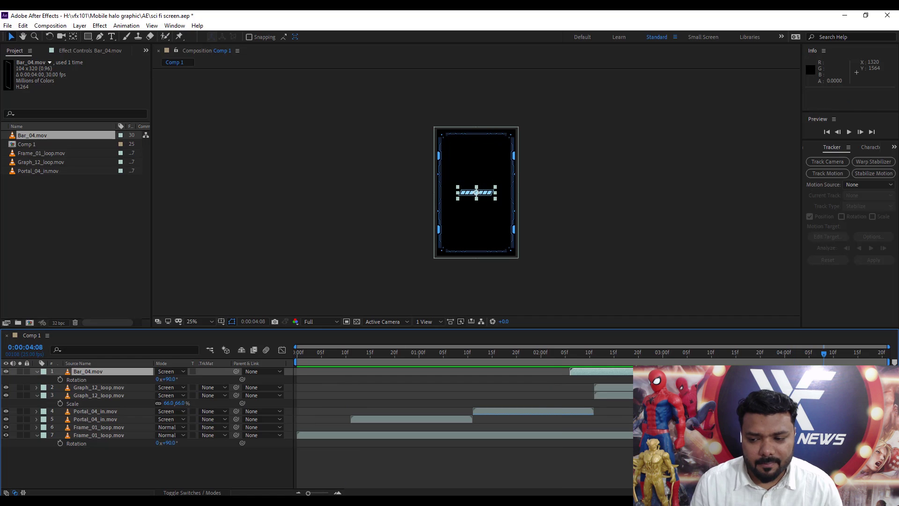
pyautogui.click(79, 26)
# Duplicate the Bar_04 layer, time-stretch the copy to -100%, and preview
pyautogui.press('Escape')
pyautogui.hotkey('ctrl', 'd')
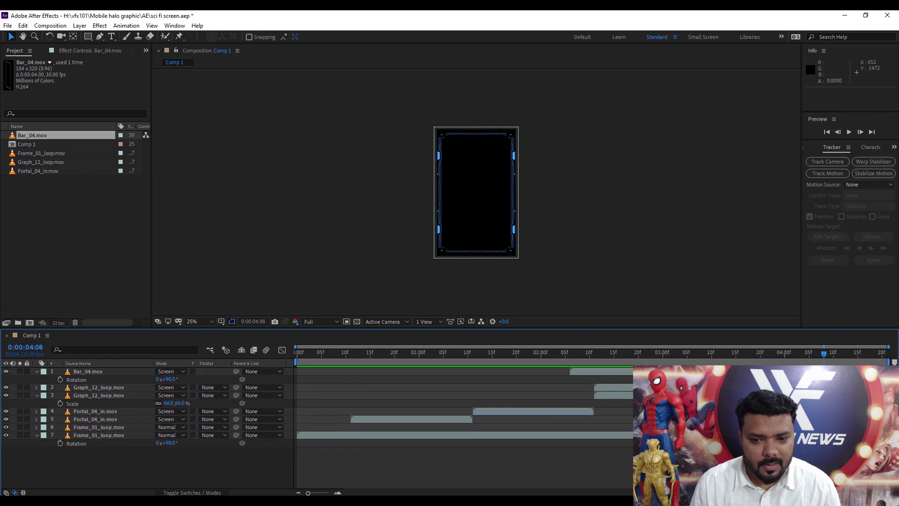
pyautogui.click(23, 492)
pyautogui.click(395, 372)
pyautogui.write('-100')
pyautogui.press('Return')
pyautogui.press('space')
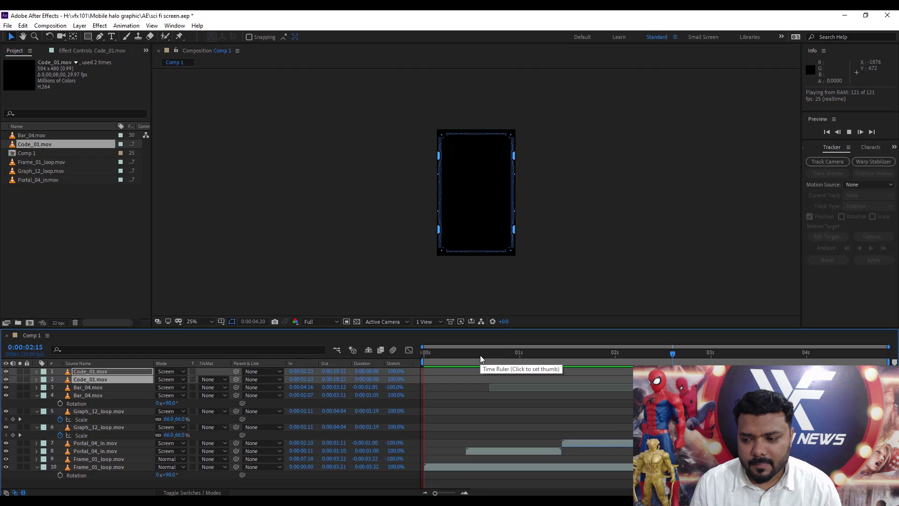
# Preview the phone footage
pyautogui.press('space')
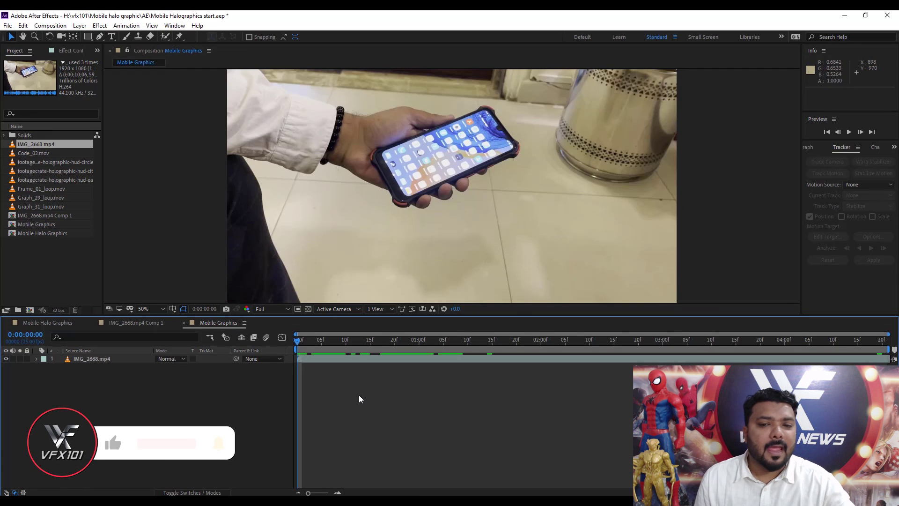
pyautogui.press('space')
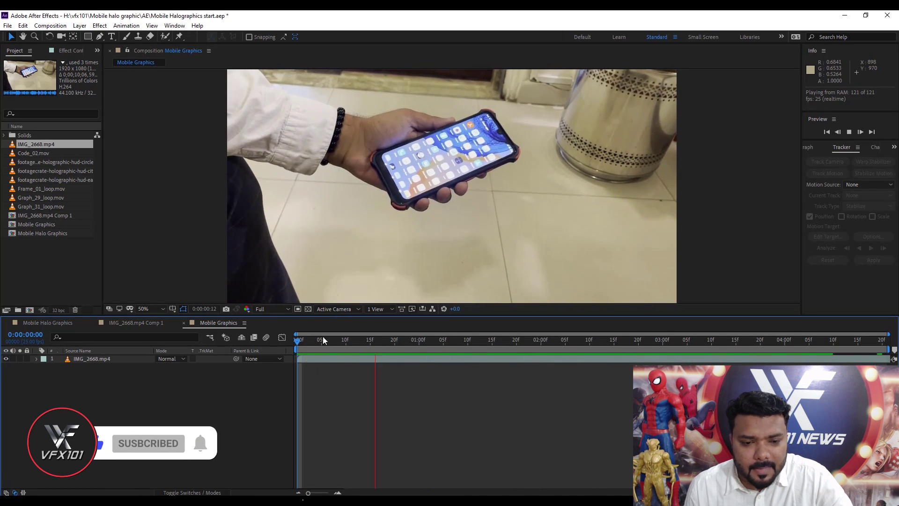
pyautogui.press('space')
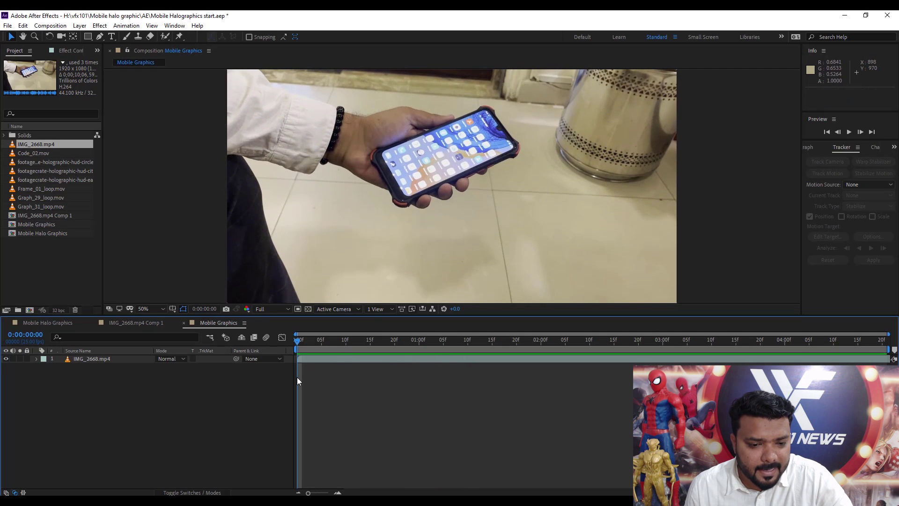
# Pre-compose IMG_2668.mp4 as 'mobile screen mask', moving all attributes into it
pyautogui.click(304, 360)
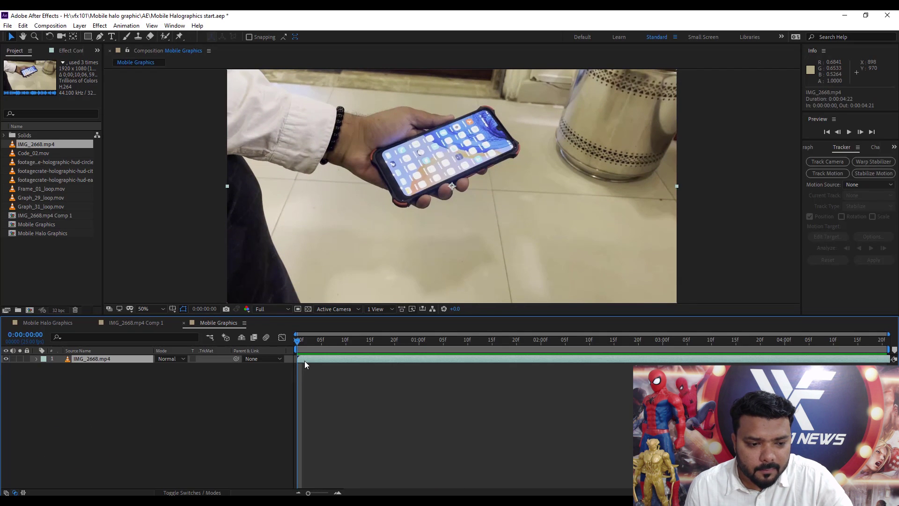
pyautogui.hotkey('ctrl', 'shift', 'c')
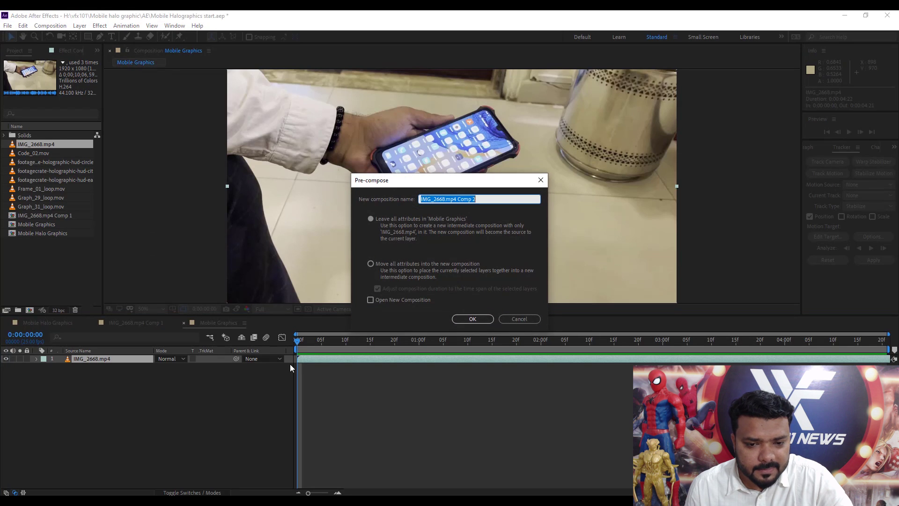
pyautogui.click(397, 265)
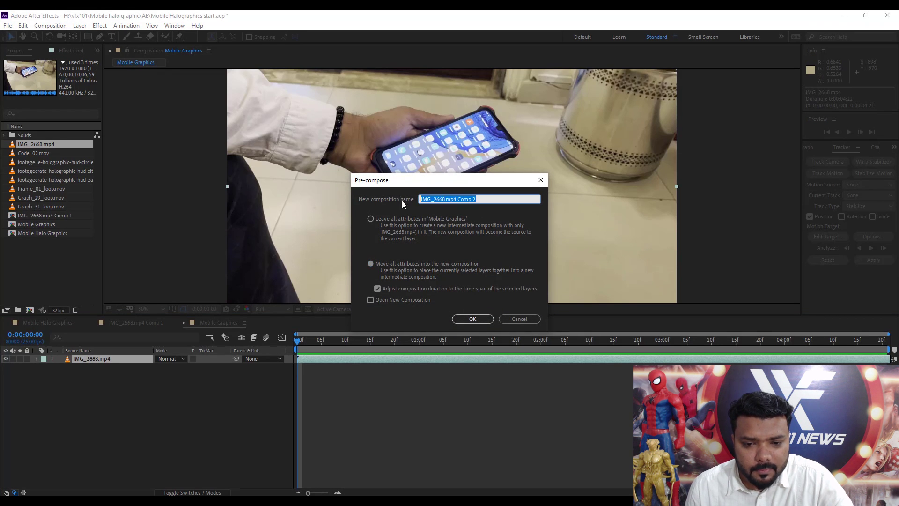
pyautogui.write('mobile screen mask')
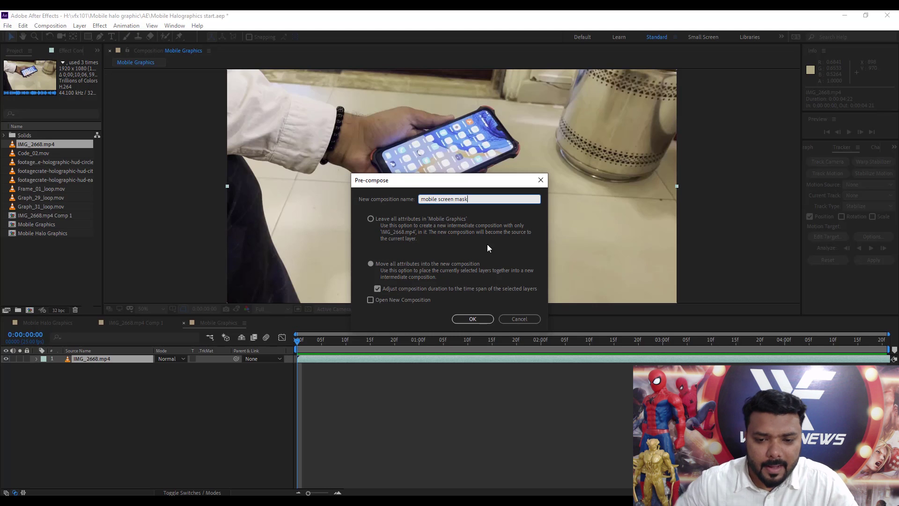
pyautogui.click(473, 319)
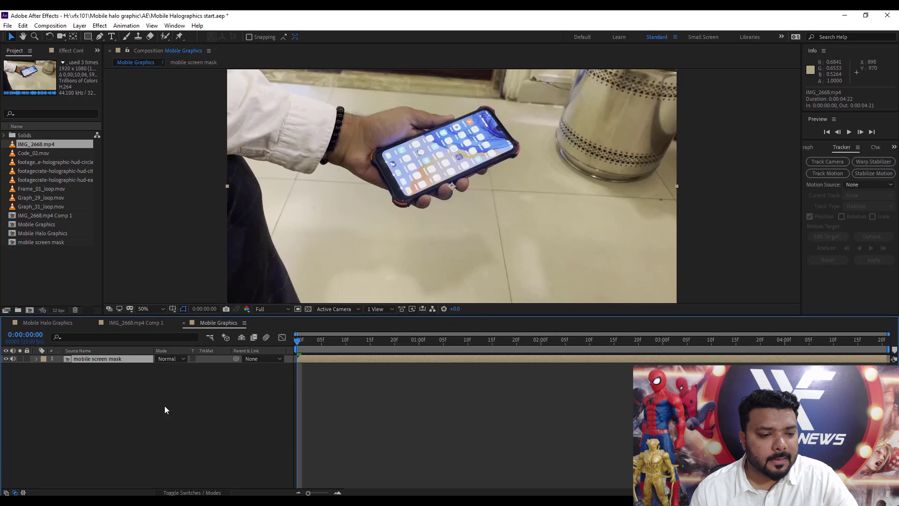
# Inside the mobile screen mask precomp, duplicate the phone footage layer
pyautogui.doubleClick(115, 356)
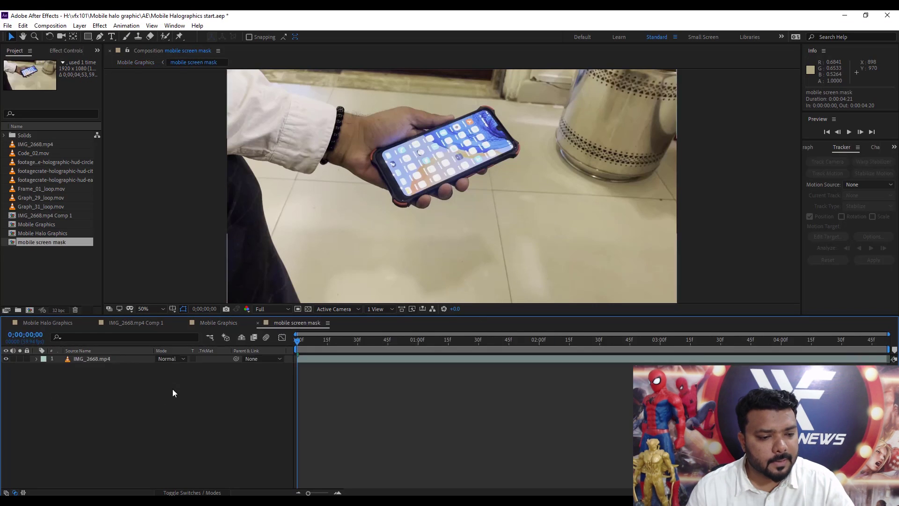
pyautogui.click(96, 359)
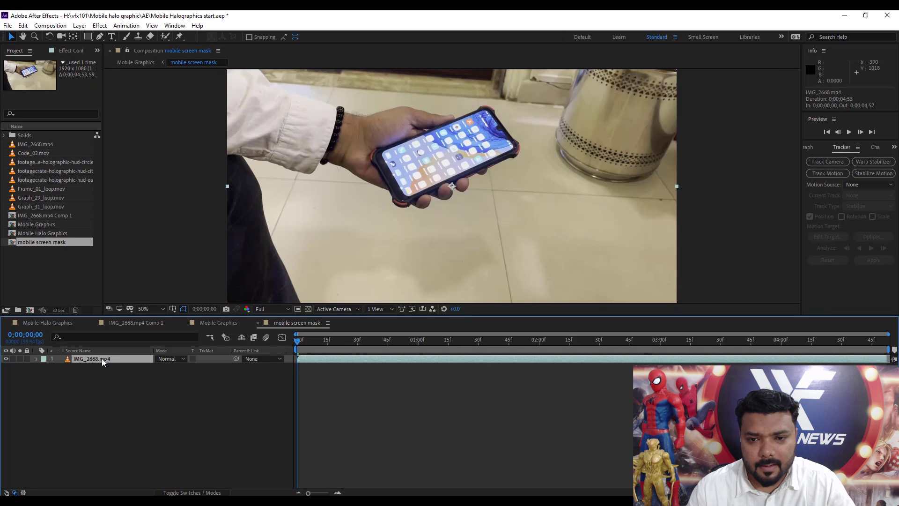
pyautogui.hotkey('ctrl', 'd')
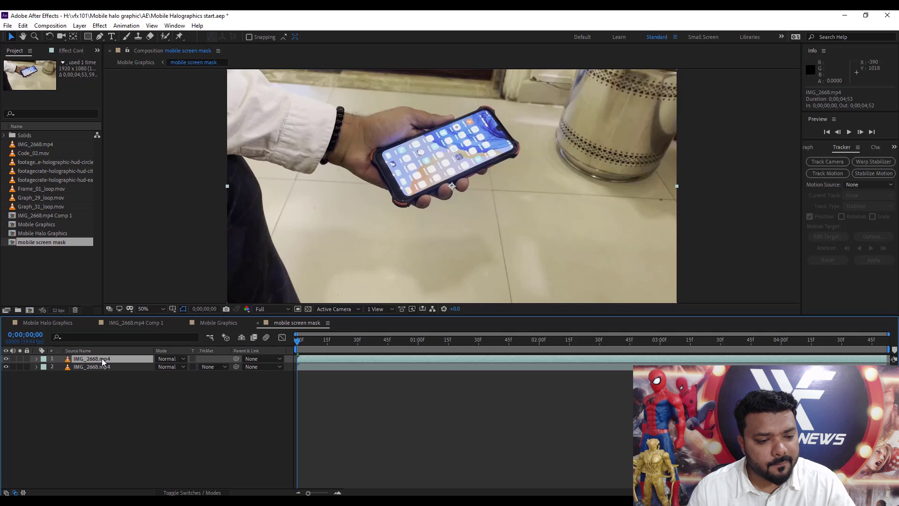
# Draw a mask whose points sit on the phone screen's corners
pyautogui.scroll(2, 454, 153)
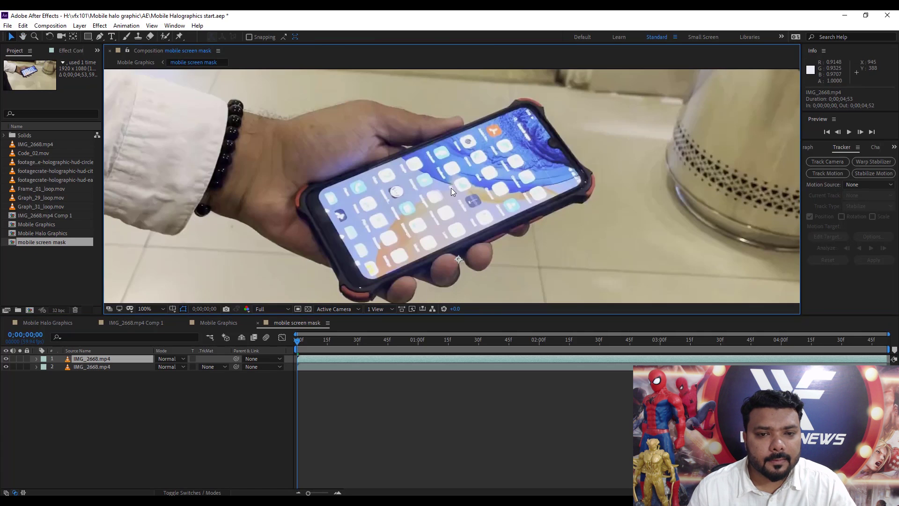
pyautogui.click(101, 41)
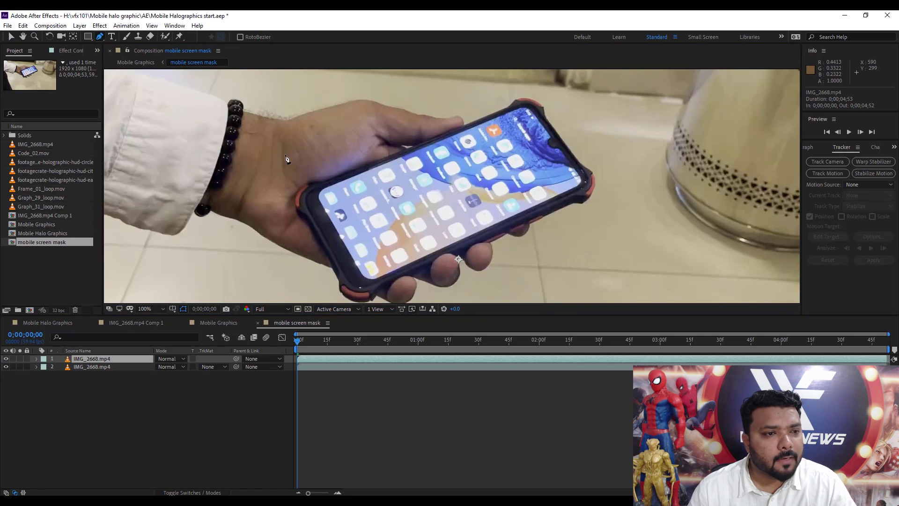
pyautogui.click(314, 189)
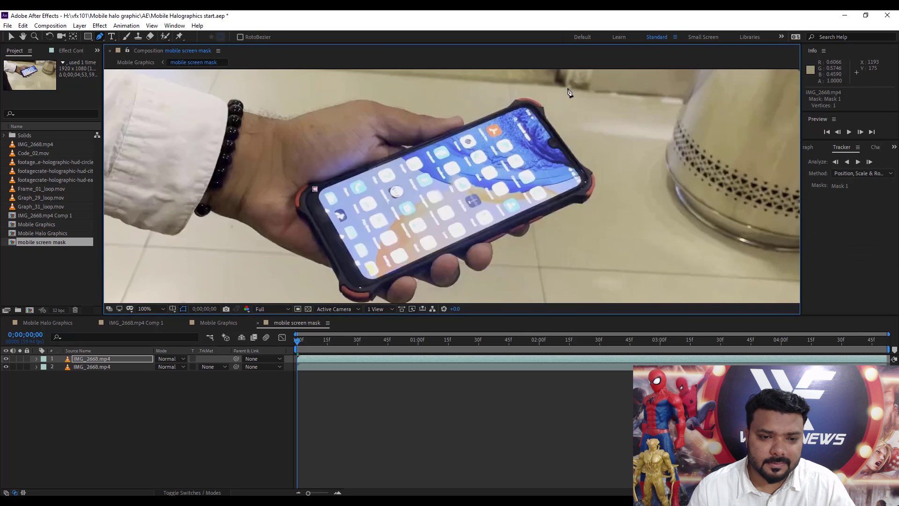
pyautogui.click(528, 105)
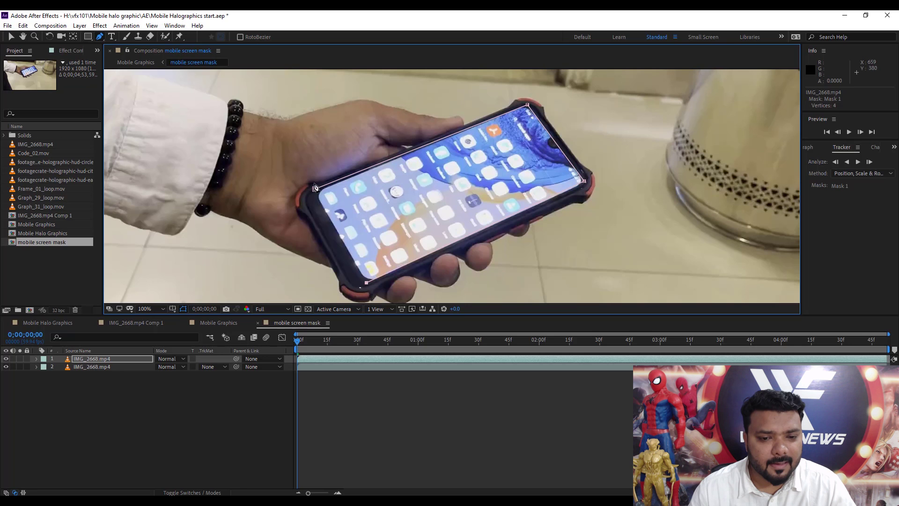
pyautogui.click(13, 38)
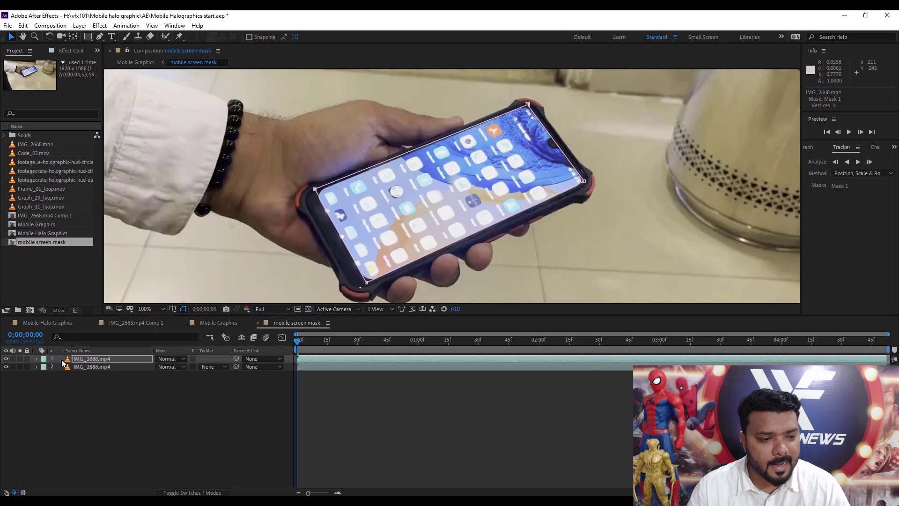
# Hide and reshow the background footage to check the mask, then select the masked layer
pyautogui.click(6, 367)
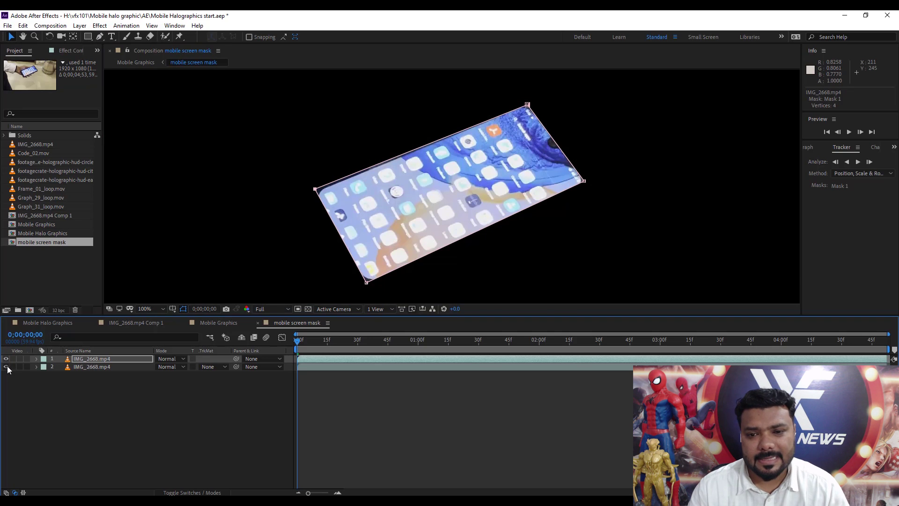
pyautogui.click(6, 367)
pyautogui.click(100, 360)
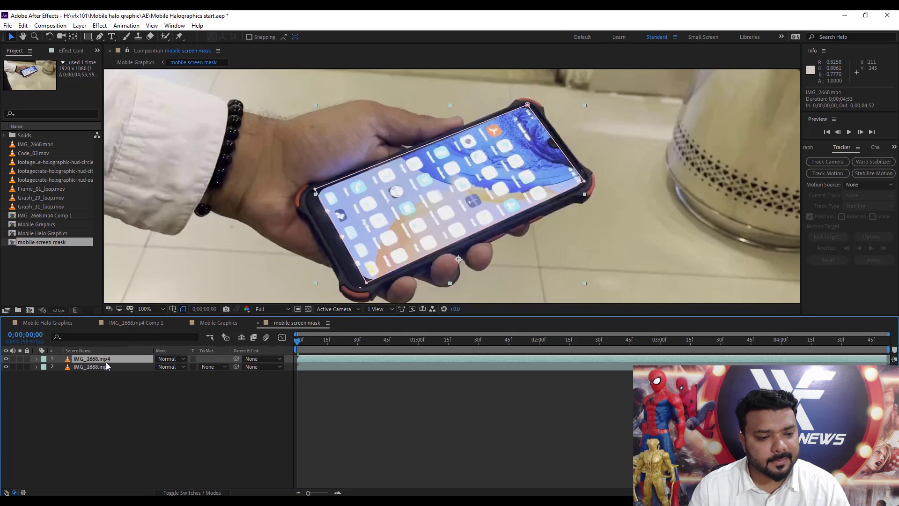
# Start Mask Path keyframing and refit the mask corners to the phone around 0;00;00;30
pyautogui.press('m')
pyautogui.click(68, 376)
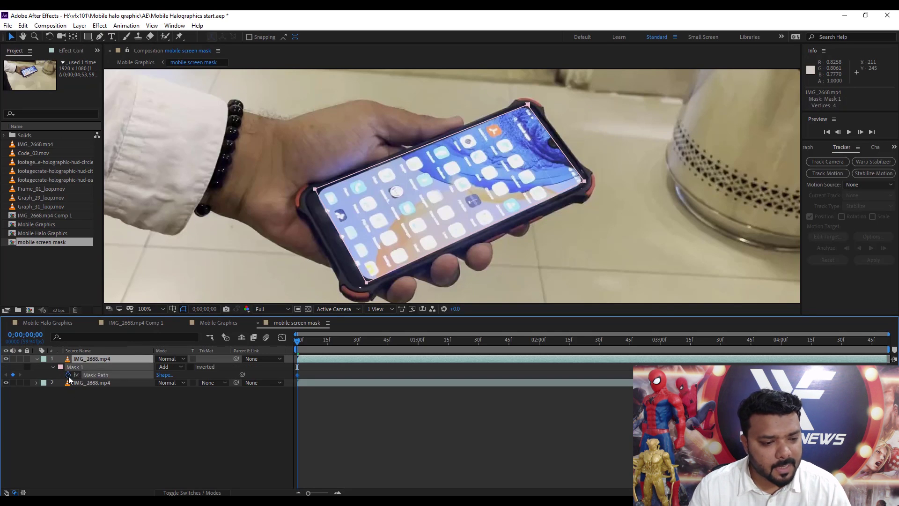
pyautogui.moveTo(300, 340); pyautogui.dragTo(359, 345)
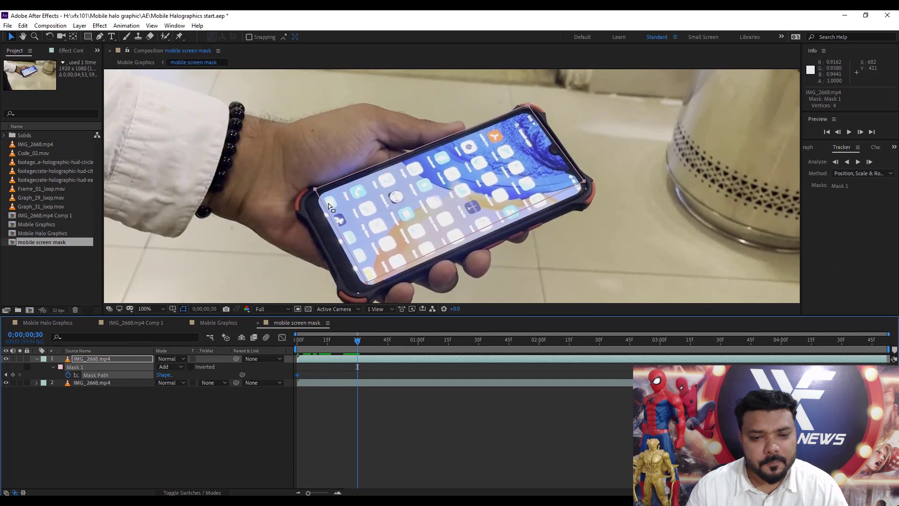
pyautogui.moveTo(368, 284); pyautogui.dragTo(368, 290)
pyautogui.moveTo(357, 358); pyautogui.dragTo(419, 347)
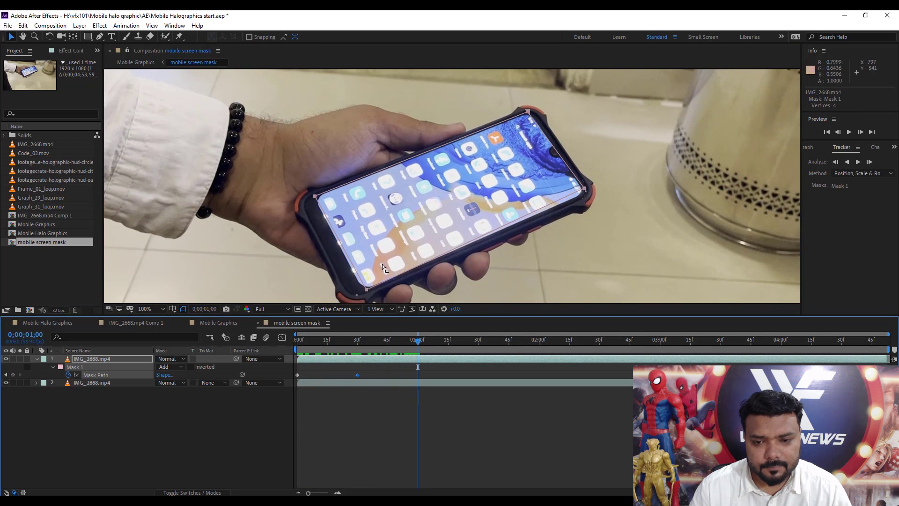
pyautogui.moveTo(367, 286); pyautogui.dragTo(361, 294)
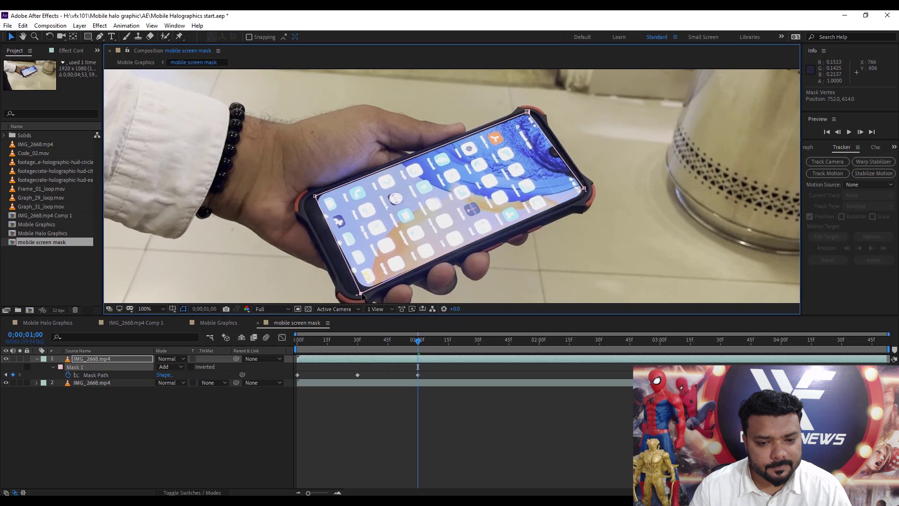
pyautogui.moveTo(313, 196); pyautogui.dragTo(309, 197)
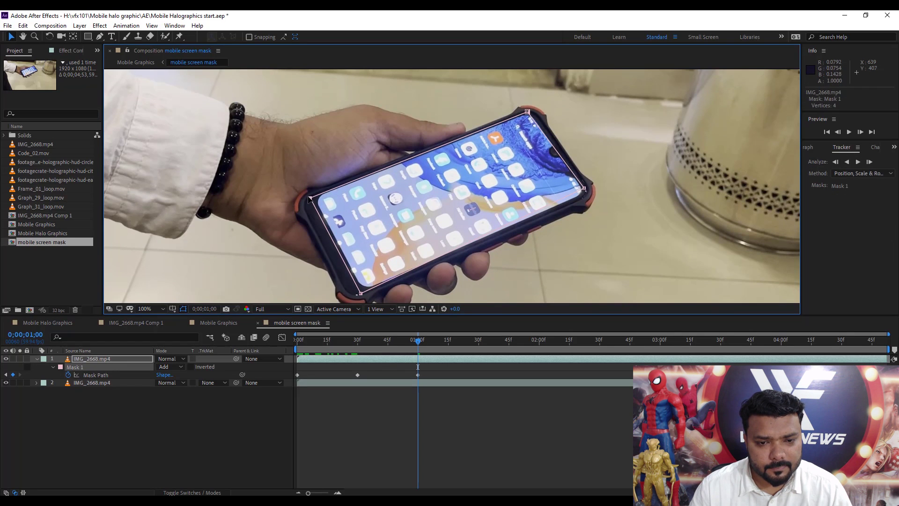
pyautogui.moveTo(528, 112); pyautogui.dragTo(529, 111)
pyautogui.moveTo(583, 188); pyautogui.dragTo(591, 195)
# Realign all four mask corners to the phone's corners around 0;00;01;30
pyautogui.moveTo(426, 349); pyautogui.dragTo(479, 352)
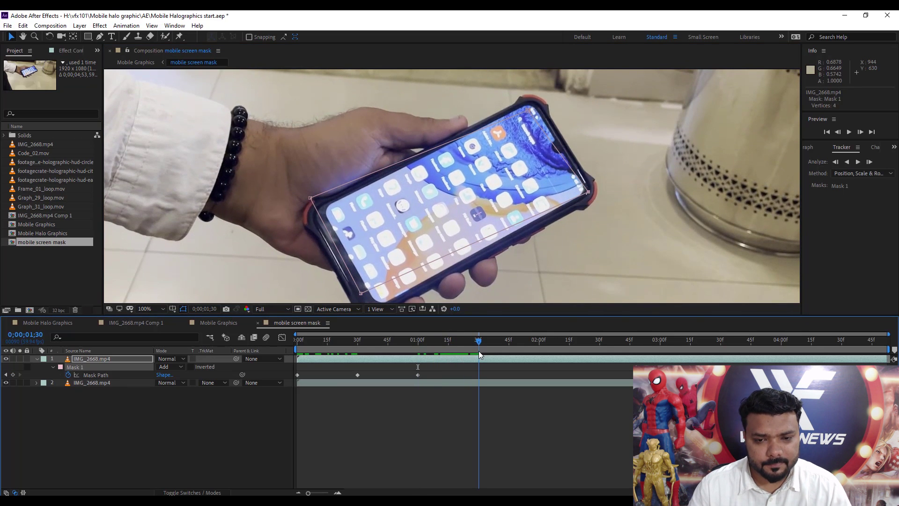
pyautogui.moveTo(535, 108); pyautogui.dragTo(535, 100)
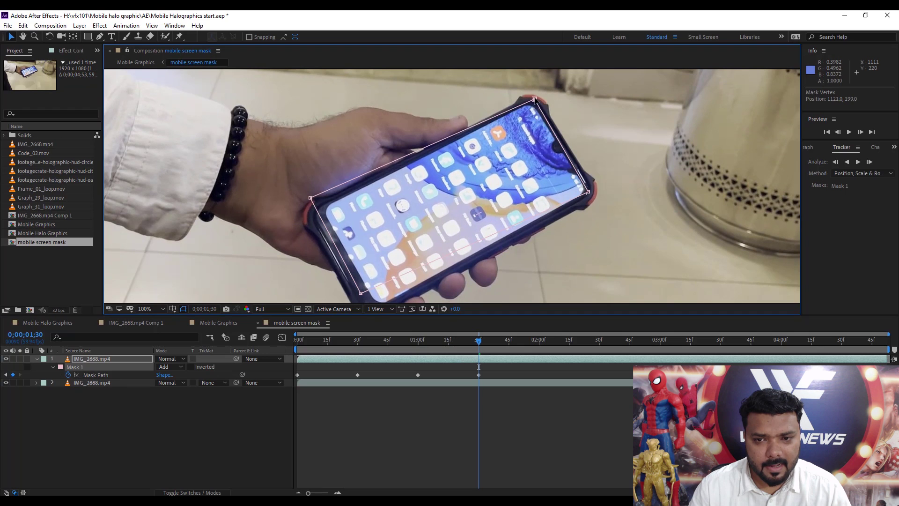
pyautogui.moveTo(326, 192); pyautogui.dragTo(338, 143)
pyautogui.moveTo(345, 241); pyautogui.dragTo(358, 258)
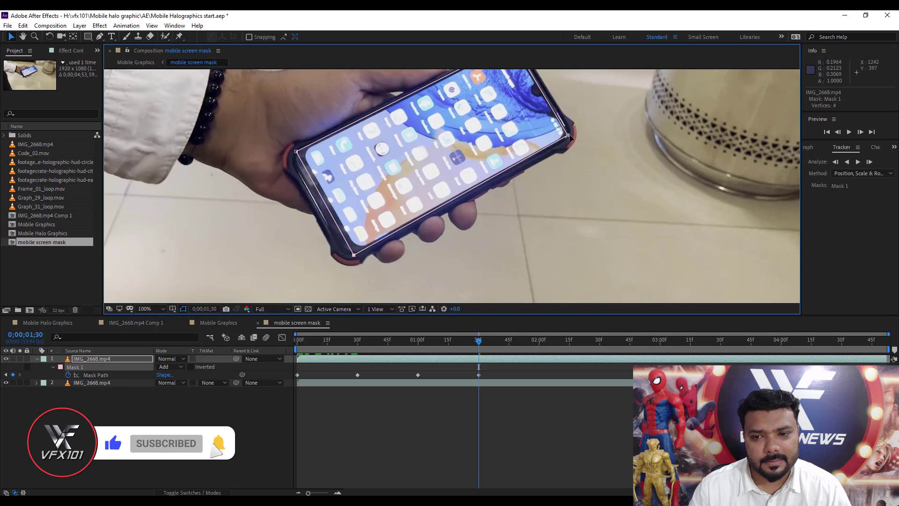
pyautogui.moveTo(569, 135); pyautogui.dragTo(572, 133)
pyautogui.scroll(-2, 551, 171)
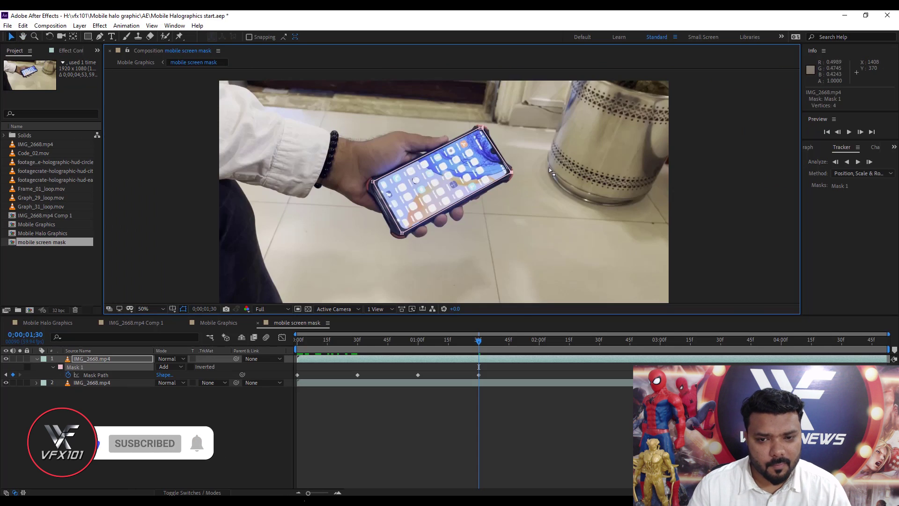
pyautogui.scroll(2, 452, 185)
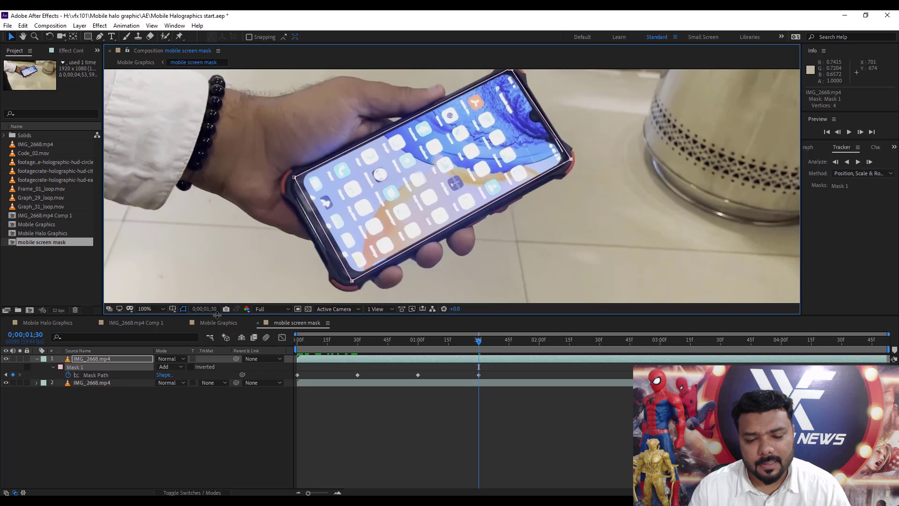
pyautogui.moveTo(412, 315); pyautogui.dragTo(461, 428)
pyautogui.moveTo(349, 321); pyautogui.dragTo(336, 307)
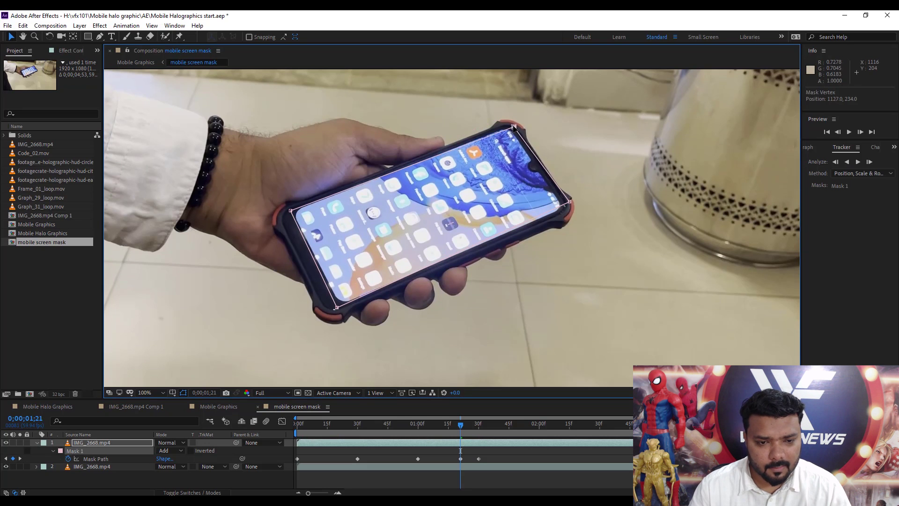
# At 0;00;01;45, refit the bottom and right mask corners onto the phone
pyautogui.click(436, 427)
pyautogui.moveTo(438, 428); pyautogui.dragTo(509, 434)
pyautogui.moveTo(361, 319); pyautogui.dragTo(373, 321)
pyautogui.moveTo(571, 202); pyautogui.dragTo(565, 184)
# Refit the mask corners to the phone between 0;00;02;01 and 0;00;02;31
pyautogui.click(498, 424)
pyautogui.moveTo(498, 425); pyautogui.dragTo(549, 434)
pyautogui.click(602, 425)
pyautogui.moveTo(506, 91); pyautogui.dragTo(496, 103)
pyautogui.press('pageup')
pyautogui.moveTo(567, 185); pyautogui.dragTo(564, 151)
pyautogui.moveTo(304, 228); pyautogui.dragTo(278, 193)
pyautogui.moveTo(368, 323); pyautogui.dragTo(330, 256)
pyautogui.click(573, 424)
pyautogui.moveTo(567, 164); pyautogui.dragTo(570, 182)
pyautogui.moveTo(356, 299); pyautogui.dragTo(349, 305)
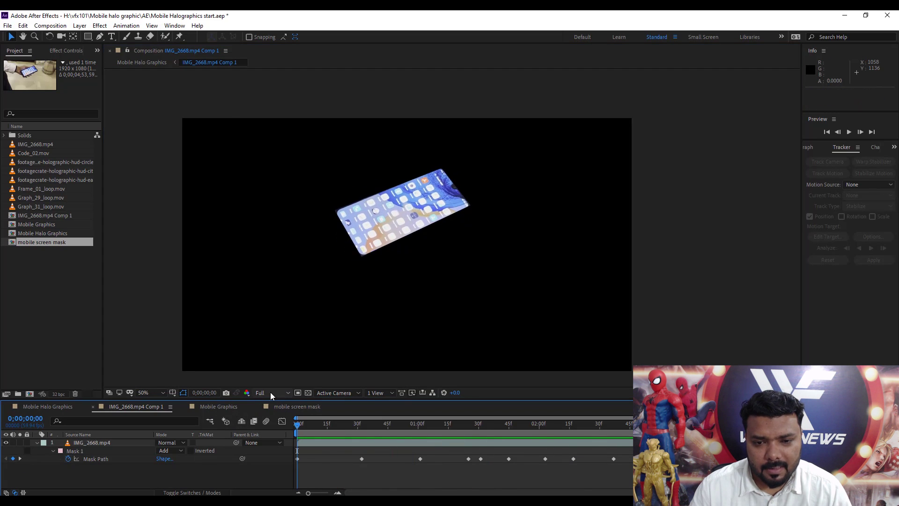
# Cut the unmasked IMG_2668.mp4 layer and paste it into Mobile Graphics
pyautogui.click(297, 406)
pyautogui.moveTo(341, 399); pyautogui.dragTo(341, 347)
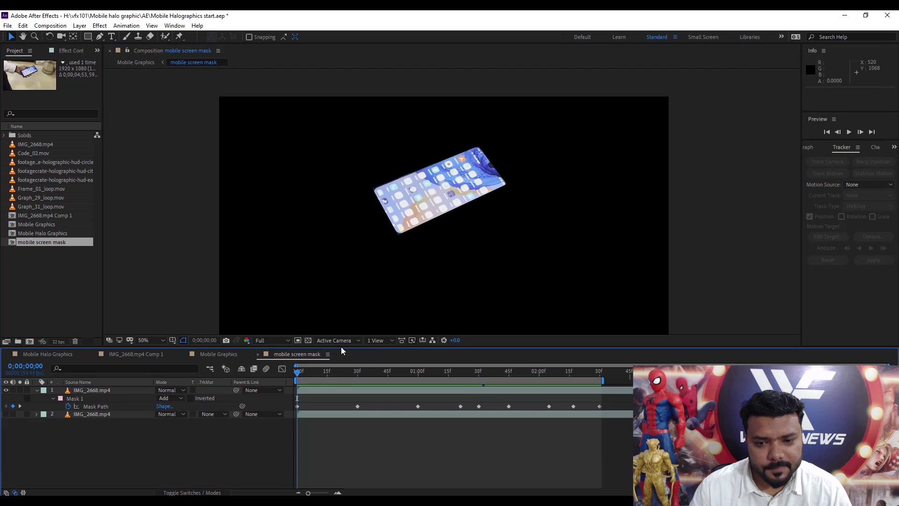
pyautogui.click(94, 415)
pyautogui.hotkey('ctrl', 'x')
pyautogui.click(214, 354)
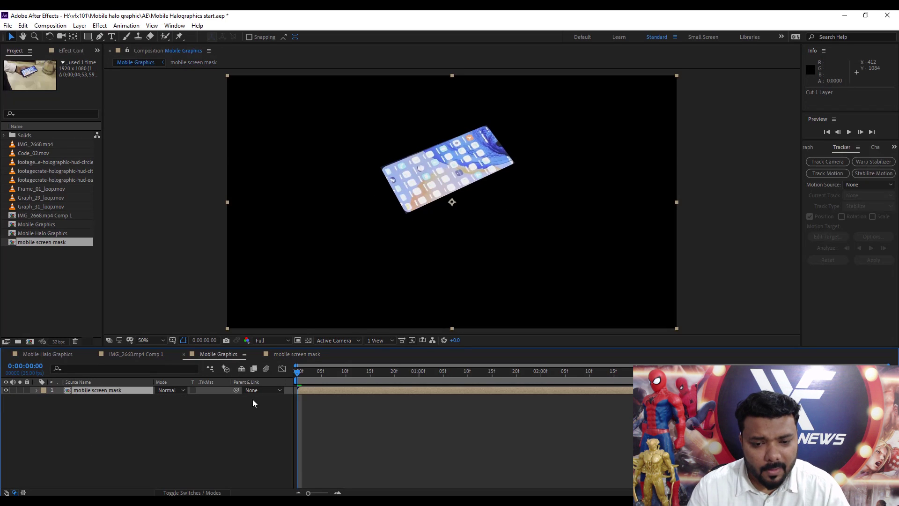
pyautogui.hotkey('ctrl', 'v')
# Place the visible footage below the mobile screen mask layer and camera-track that layer
pyautogui.click(6, 390)
pyautogui.moveTo(99, 391); pyautogui.dragTo(94, 414)
pyautogui.click(88, 389)
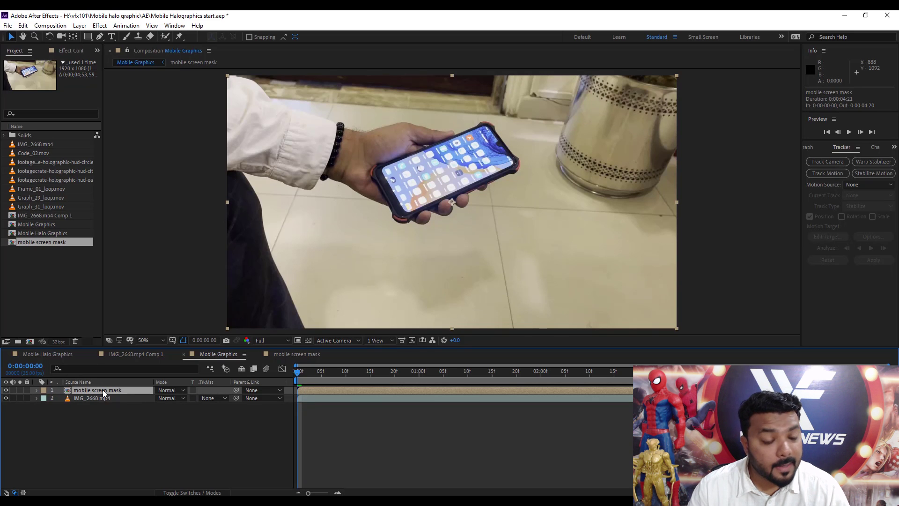
pyautogui.click(833, 163)
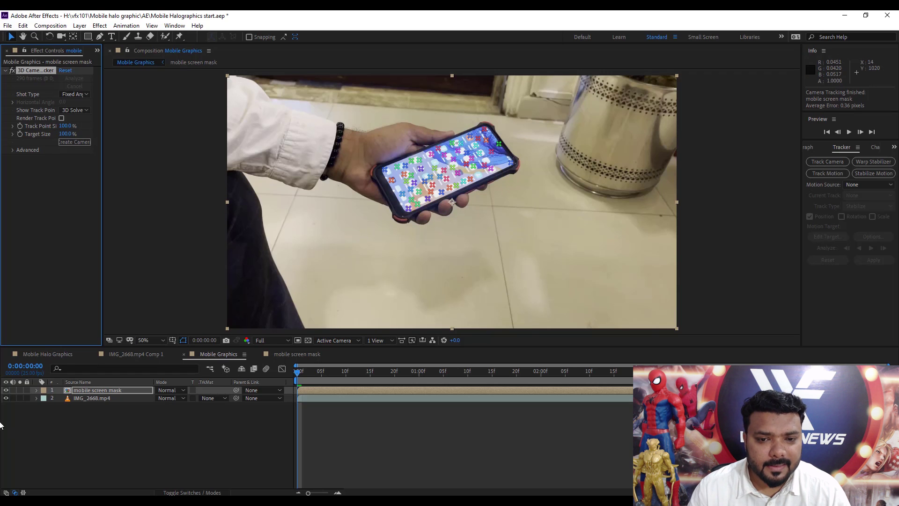
# Check the track by toggling the footage, then select track points on the phone screen
pyautogui.click(6, 399)
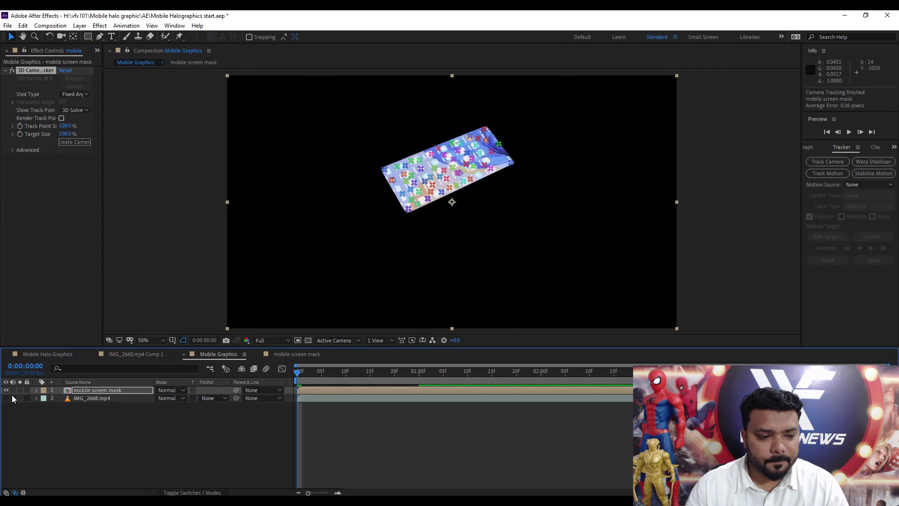
pyautogui.click(5, 398)
pyautogui.click(88, 389)
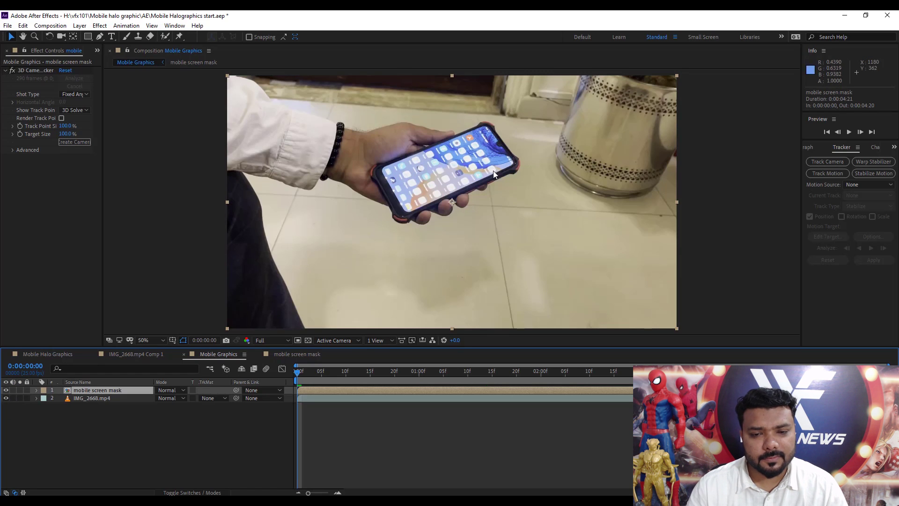
pyautogui.click(36, 71)
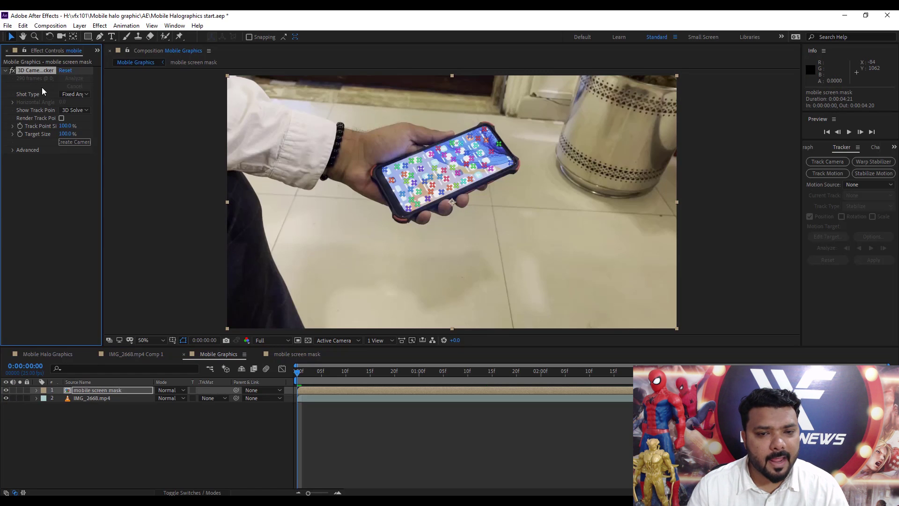
pyautogui.click(446, 164)
# Create a solid and camera from the track points and rotate the solid -28°
pyautogui.rightClick(446, 164)
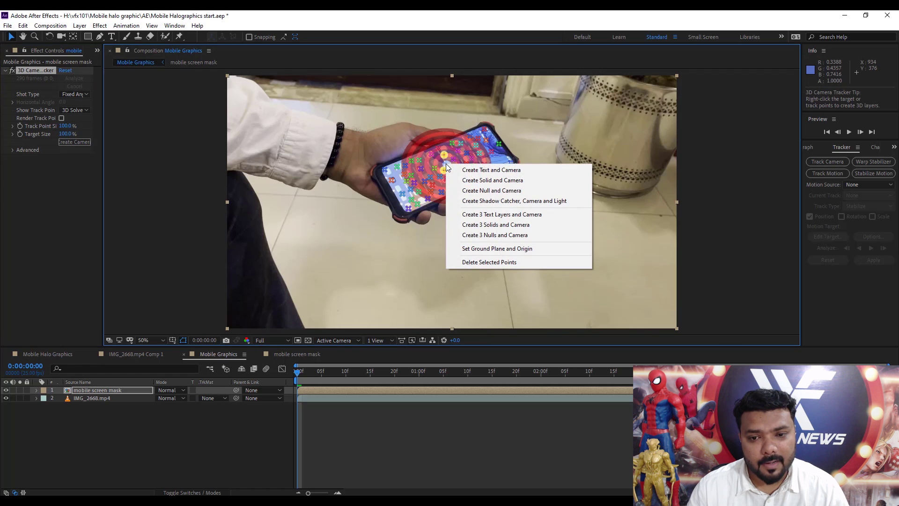
pyautogui.click(511, 181)
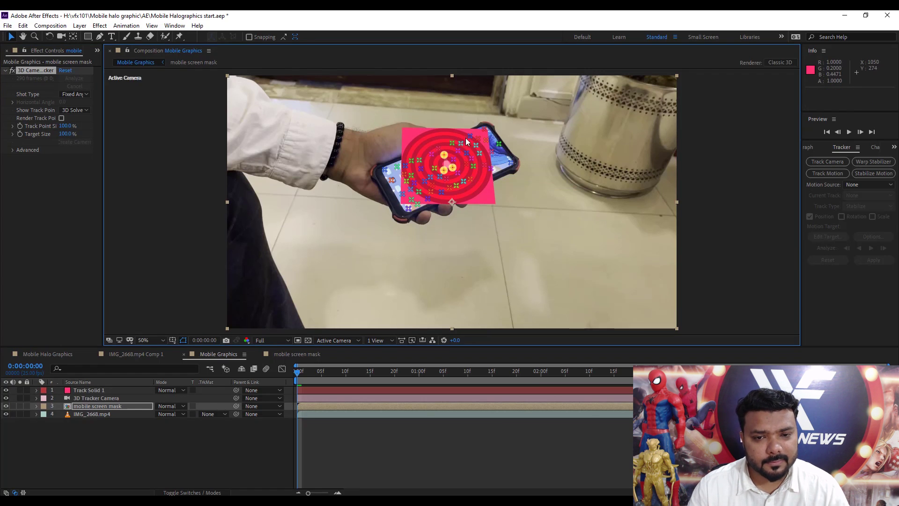
pyautogui.click(100, 389)
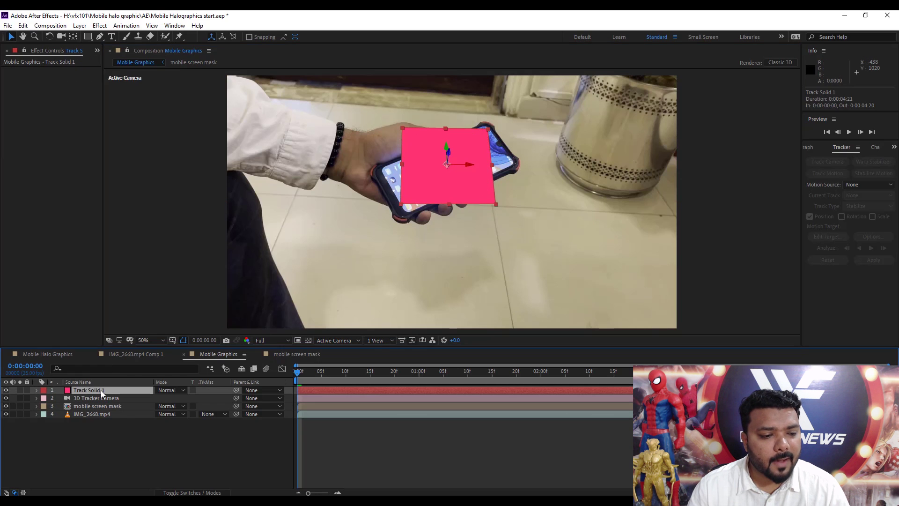
pyautogui.press('r')
pyautogui.moveTo(168, 422); pyautogui.dragTo(156, 422)
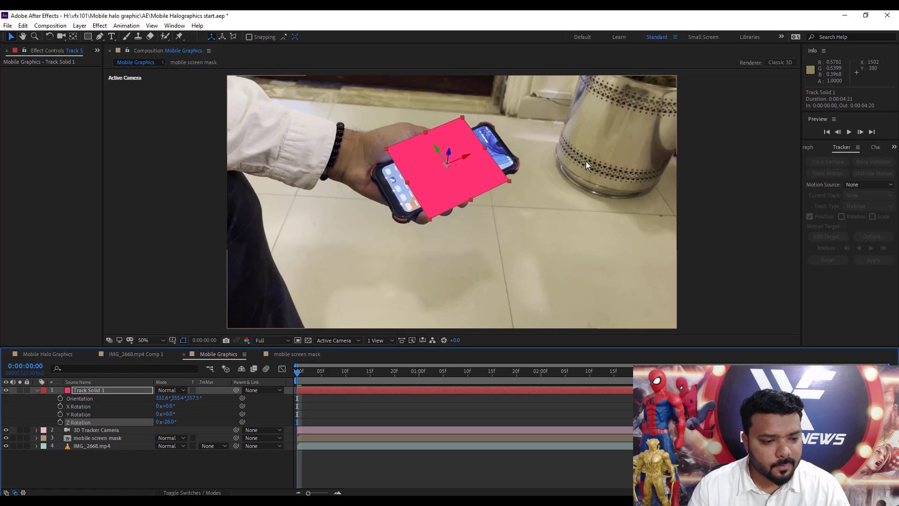
# Duplicate Track Solid 1 repeatedly to make several copies
pyautogui.click(105, 392)
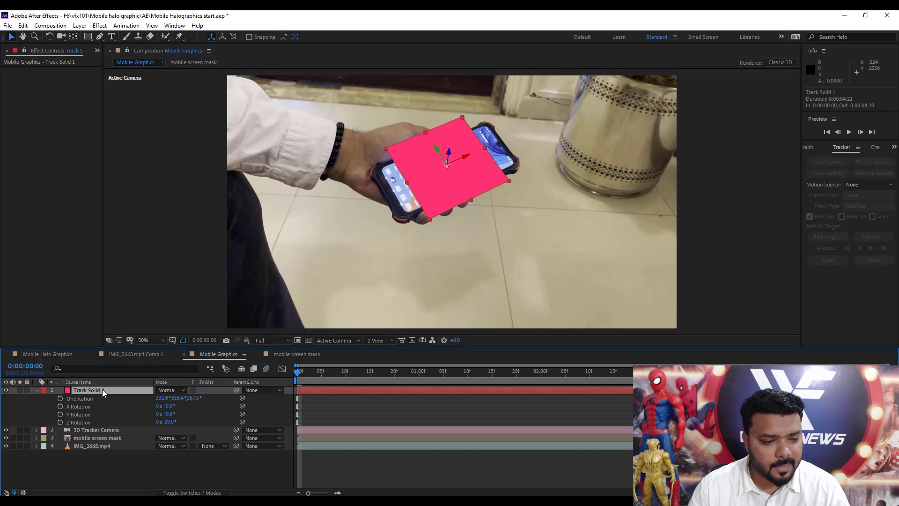
pyautogui.hotkey('ctrl', 'd')
pyautogui.hotkey('ctrl', 'd')
pyautogui.hotkey('ctrl', 'd')
pyautogui.hotkey('ctrl', 'd')
pyautogui.hotkey('ctrl', 'd')
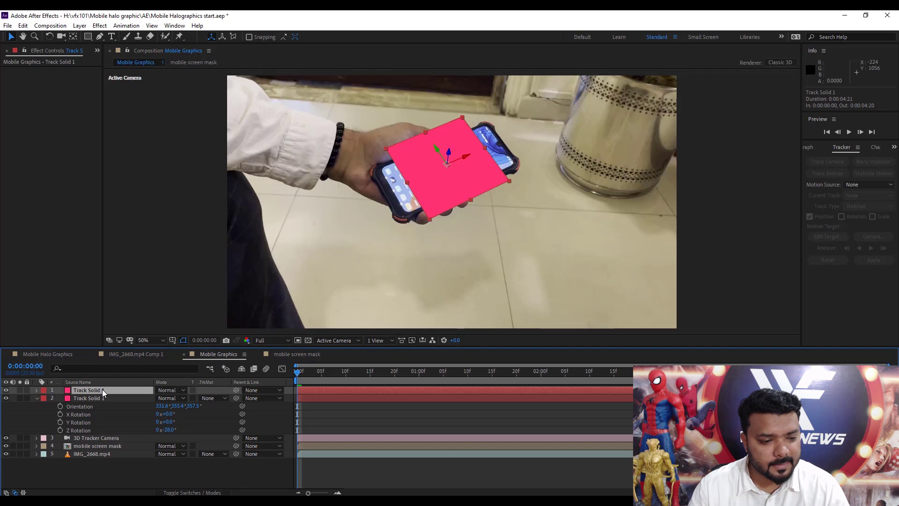
pyautogui.hotkey('ctrl', 'd')
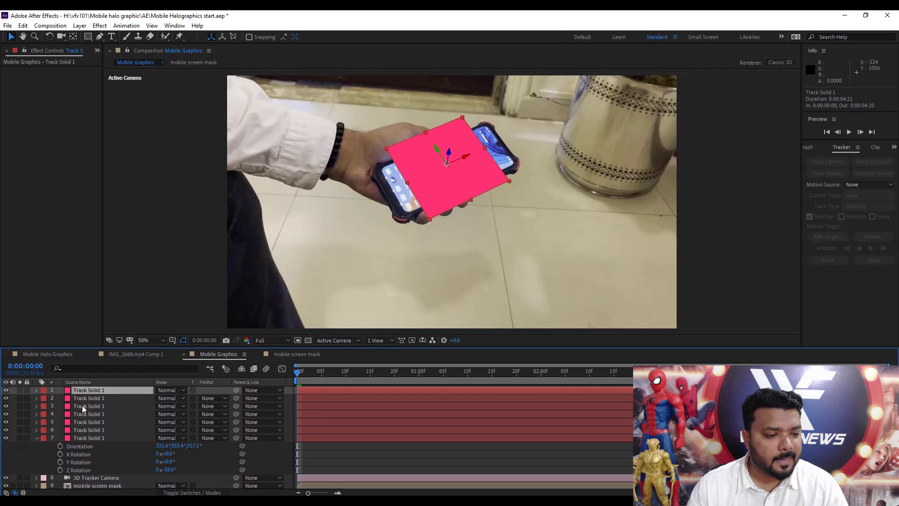
# Replace the seventh Track Solid 1 layer with the holographic HUD footage
pyautogui.click(111, 437)
pyautogui.click(97, 50)
pyautogui.click(119, 60)
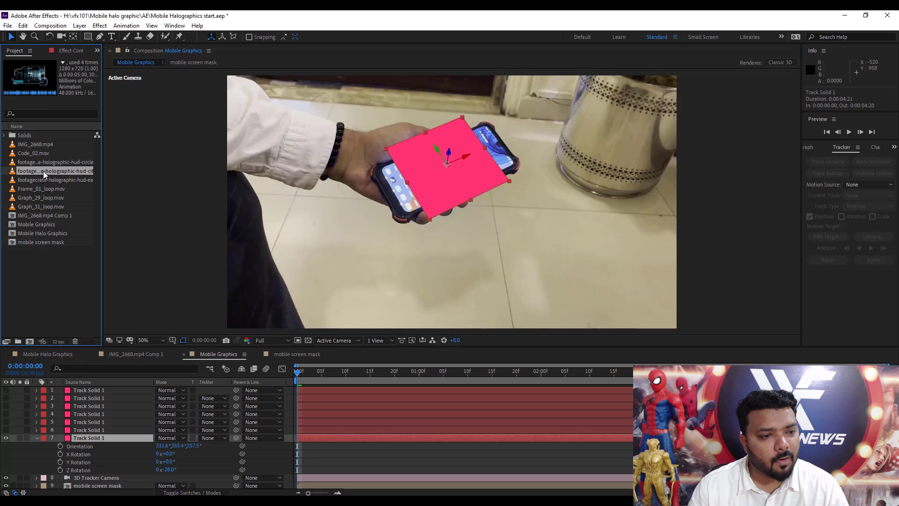
pyautogui.moveTo(44, 170); pyautogui.dragTo(103, 438)
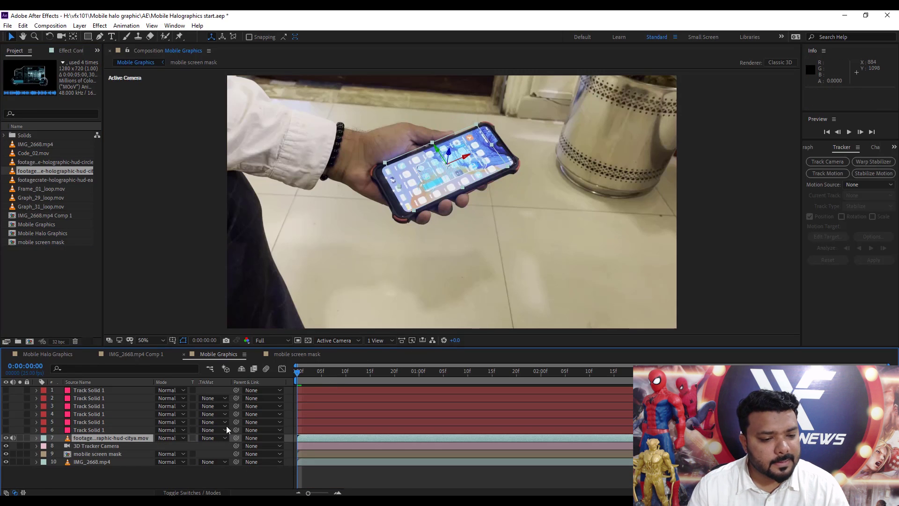
# Rotate the HUD panel to about 59° and move it to the phone's upper-right edge
pyautogui.press('r')
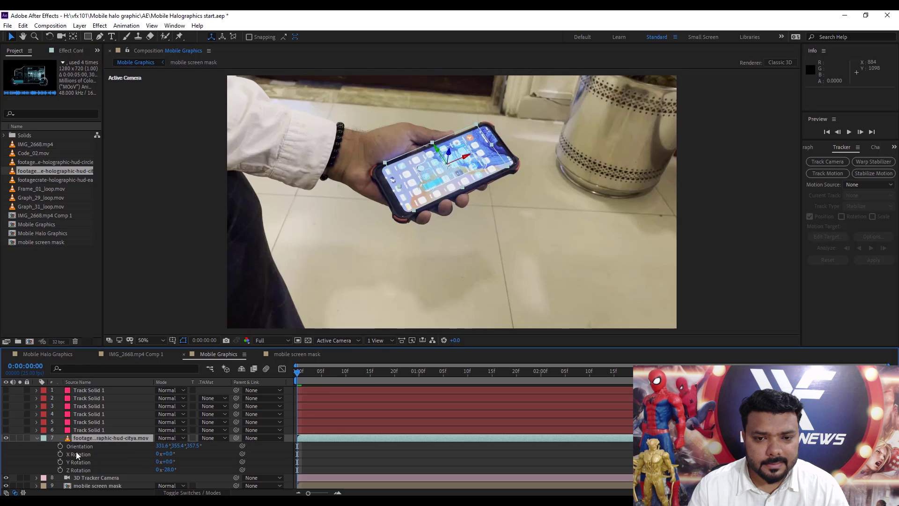
pyautogui.moveTo(167, 470); pyautogui.dragTo(212, 472)
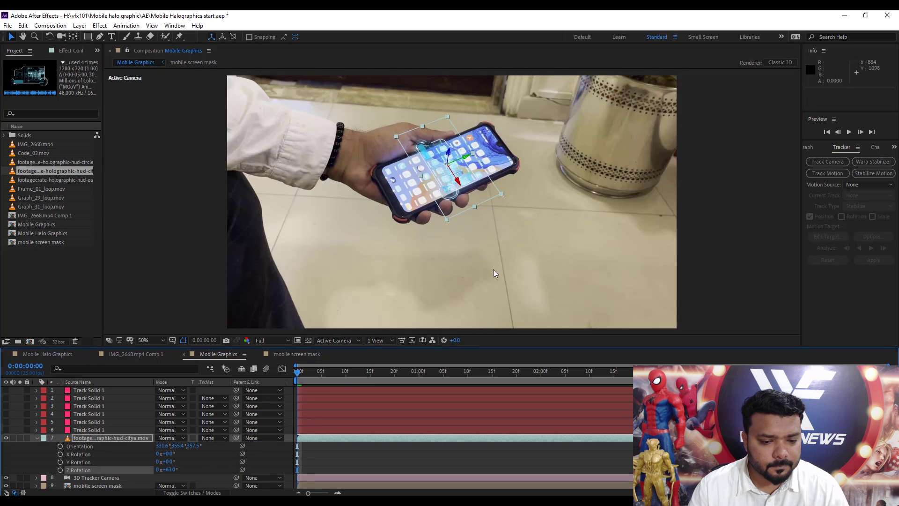
pyautogui.moveTo(479, 156); pyautogui.dragTo(664, 117)
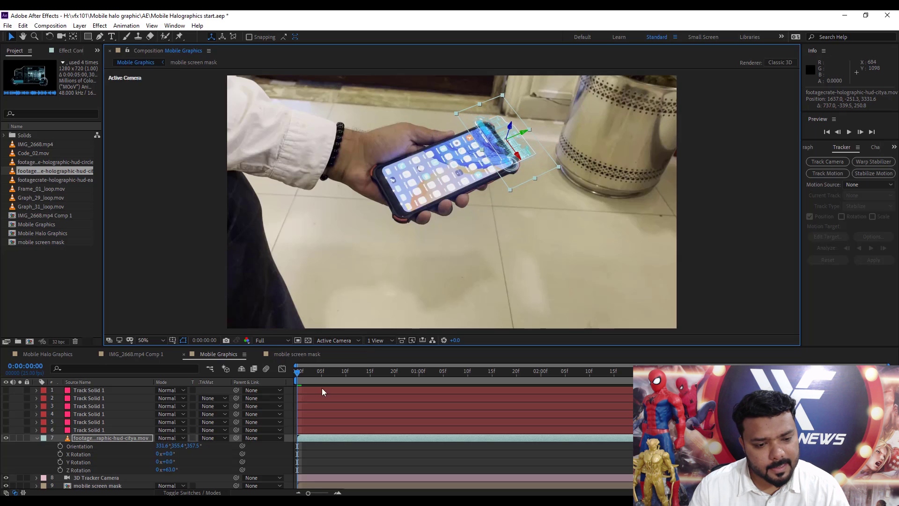
# Make two more HUD copies, each offset slightly higher
pyautogui.click(111, 438)
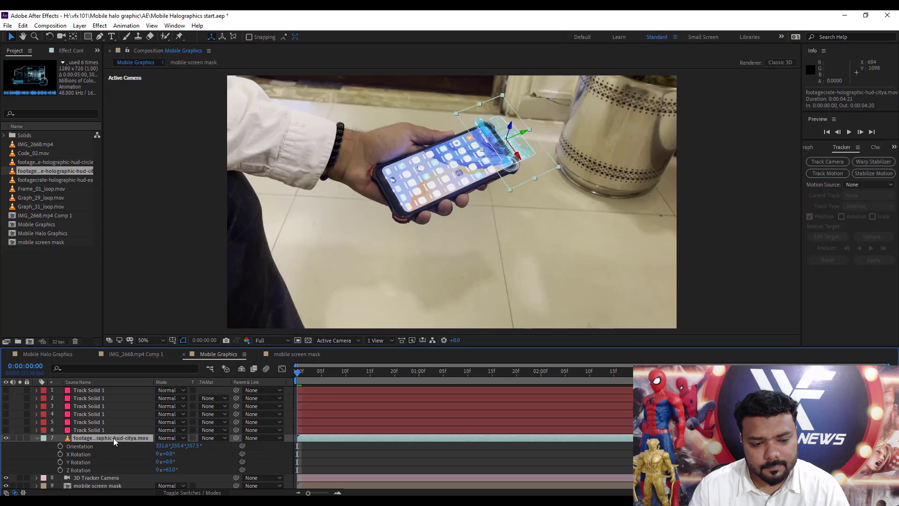
pyautogui.hotkey('ctrl', 'd')
pyautogui.moveTo(513, 124); pyautogui.dragTo(519, 115)
pyautogui.hotkey('ctrl', 'd')
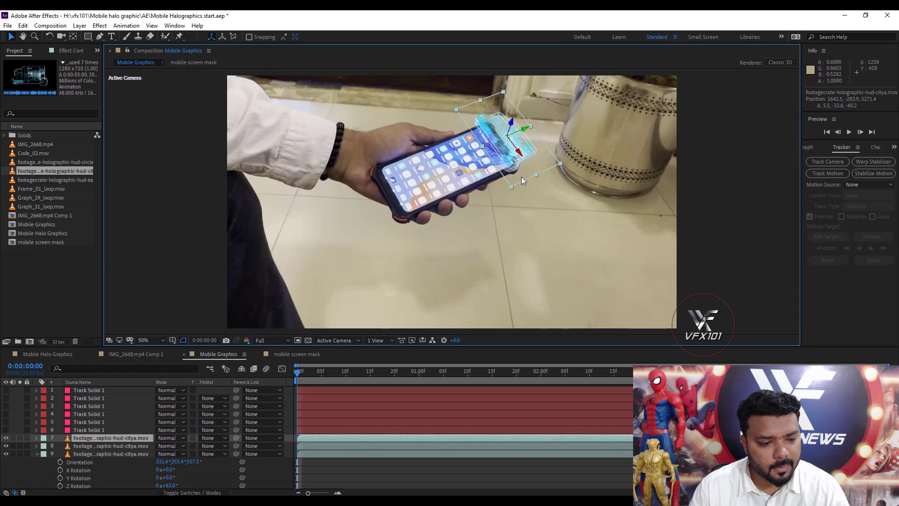
pyautogui.moveTo(513, 124); pyautogui.dragTo(516, 117)
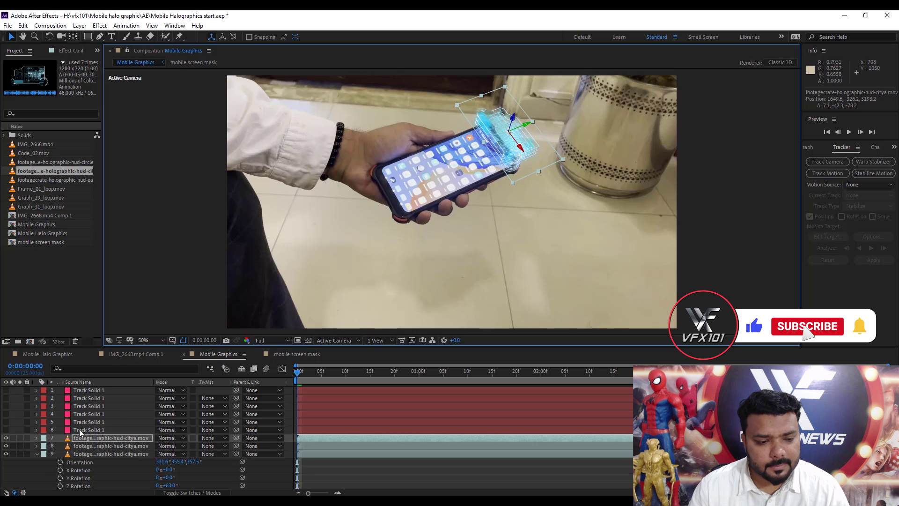
pyautogui.click(37, 453)
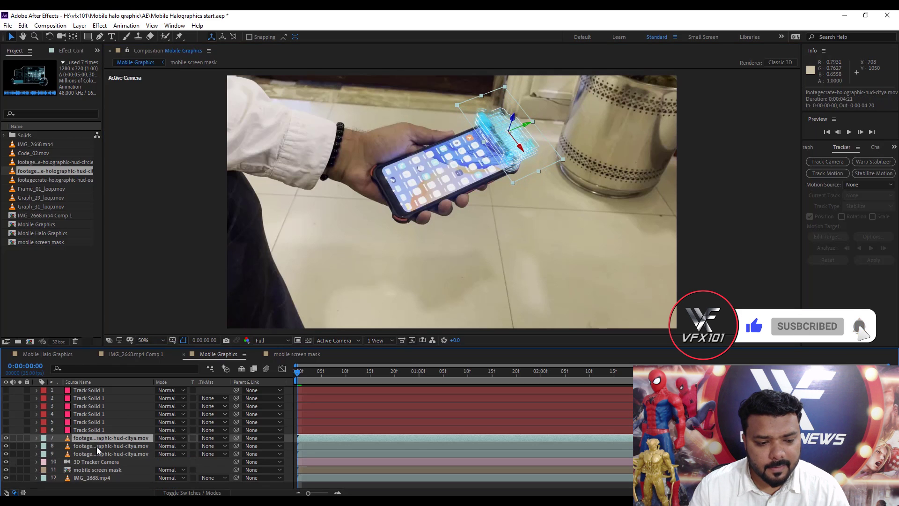
# Duplicate the three HUD layers, move the copies to the phone's other end, and preview
pyautogui.keyDown('shift'); pyautogui.click(96, 453); pyautogui.keyUp('shift')
pyautogui.hotkey('ctrl', 'd')
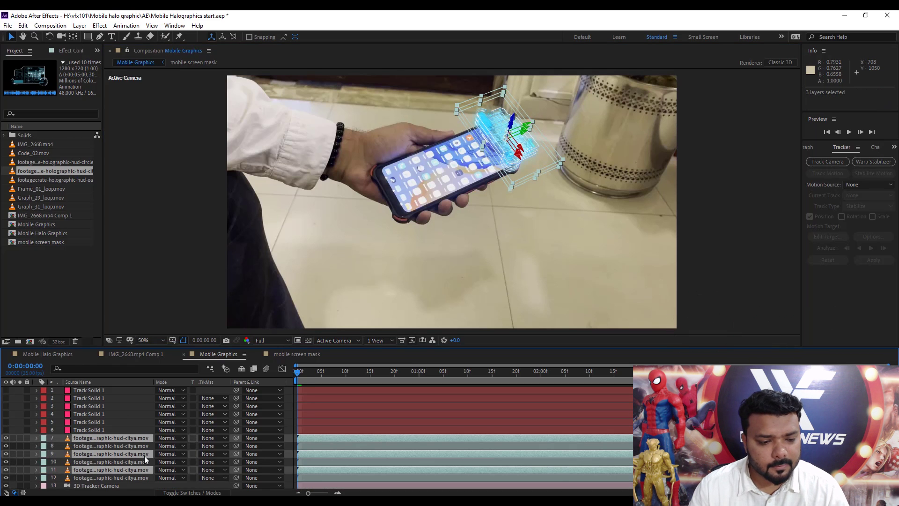
pyautogui.hotkey('ctrl', ']')
pyautogui.hotkey('ctrl', '[')
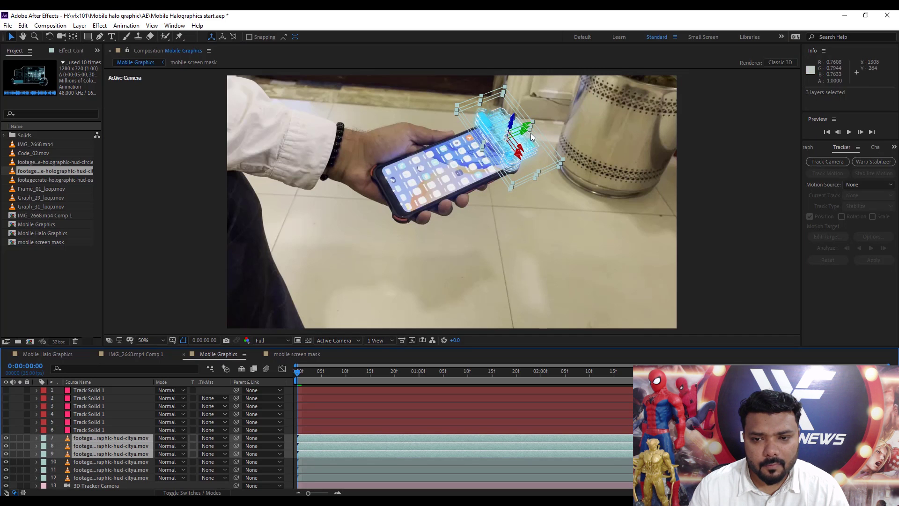
pyautogui.moveTo(524, 130); pyautogui.dragTo(201, 218)
pyautogui.press('space')
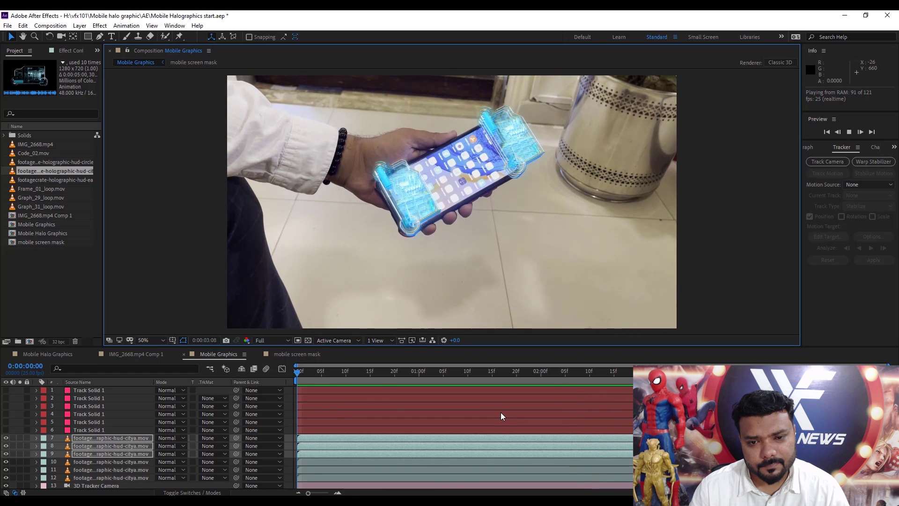
pyautogui.press('space')
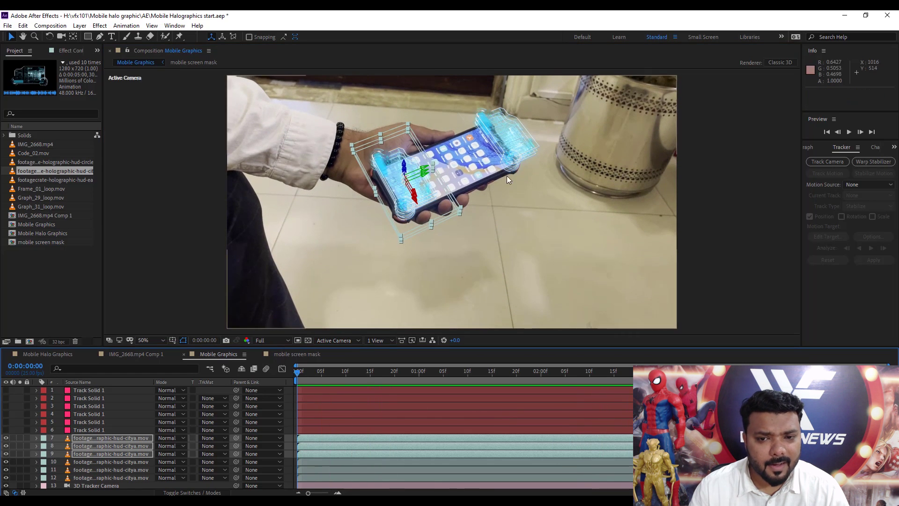
# Show the remaining Track Solid 1 layer and replace it with screen 1.mov
pyautogui.click(97, 429)
pyautogui.click(5, 430)
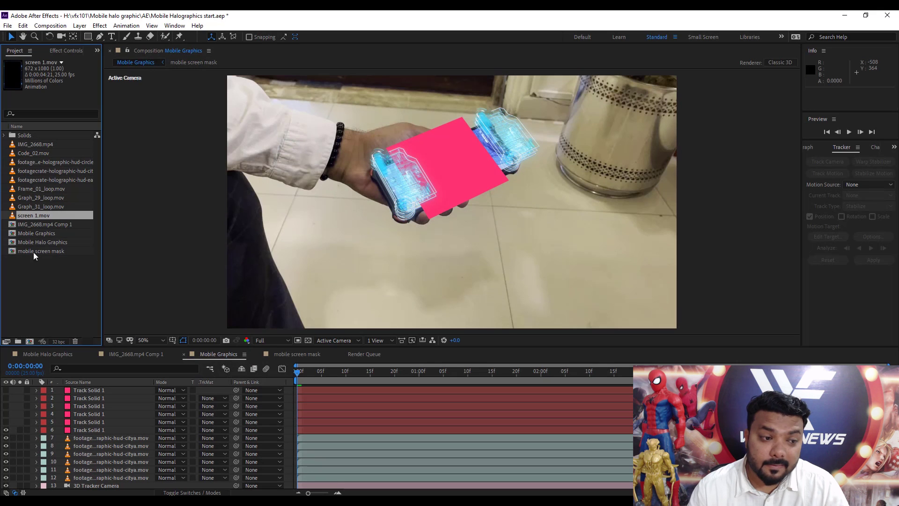
pyautogui.click(97, 430)
pyautogui.moveTo(40, 216); pyautogui.dragTo(95, 432)
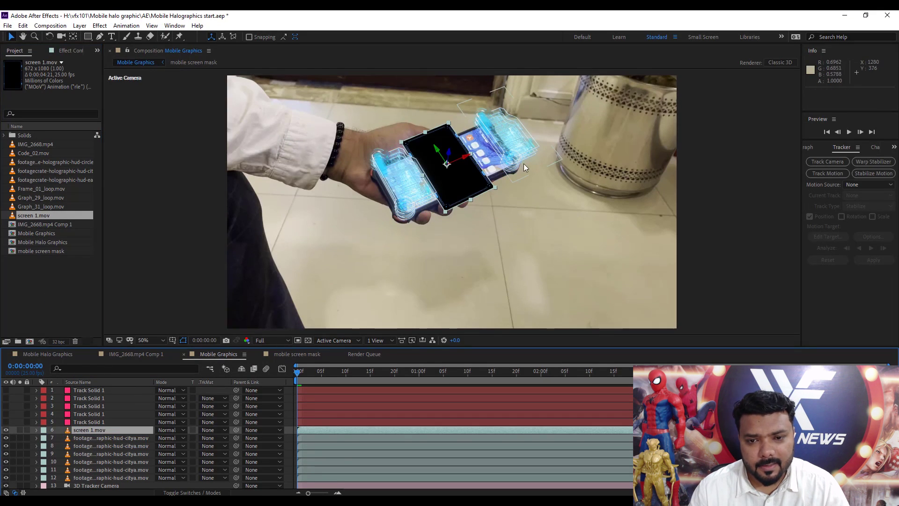
# Z-rotate screen 1.mov to align with the phone and scale it to 126%
pyautogui.press('r')
pyautogui.moveTo(169, 462); pyautogui.dragTo(213, 461)
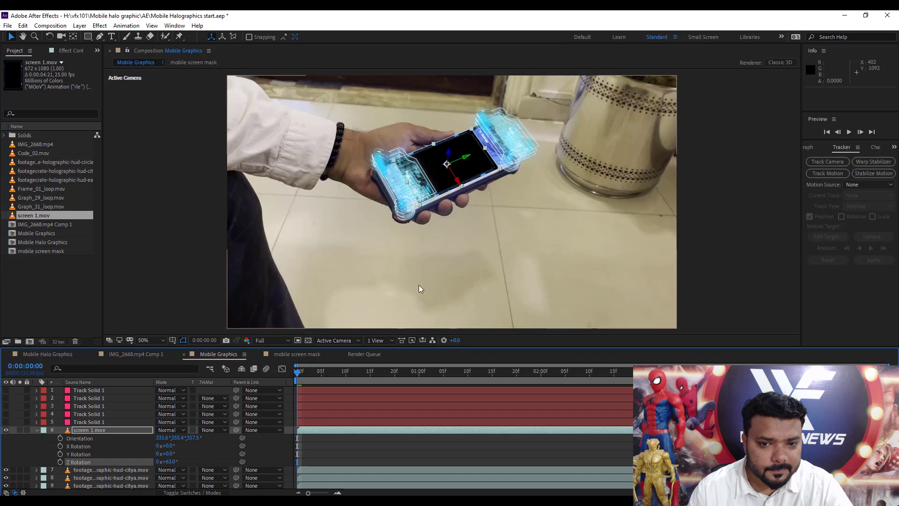
pyautogui.press('s')
pyautogui.moveTo(179, 439); pyautogui.dragTo(183, 440)
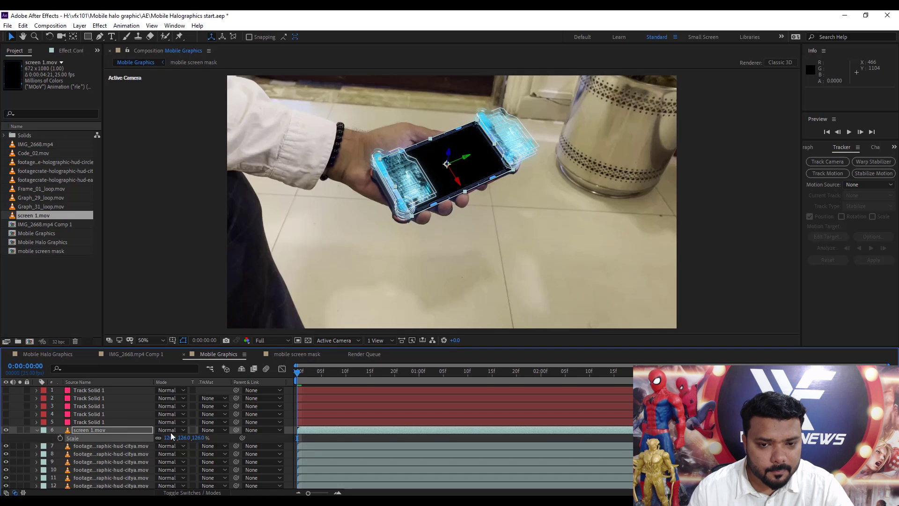
pyautogui.click(172, 430)
# Blend screen 1.mov in Screen mode and test a move onto the floor, then return it to the phone
pyautogui.click(217, 145)
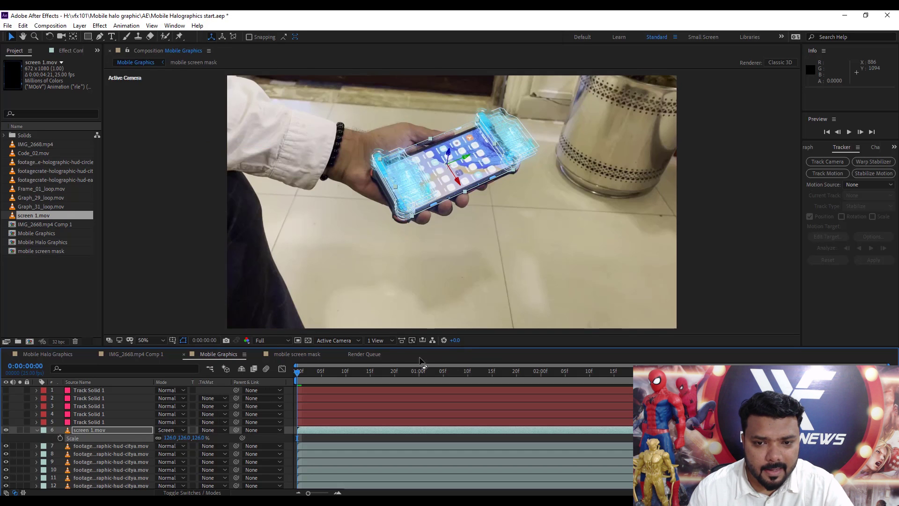
pyautogui.moveTo(456, 182); pyautogui.dragTo(499, 244)
pyautogui.moveTo(588, 341); pyautogui.dragTo(585, 338)
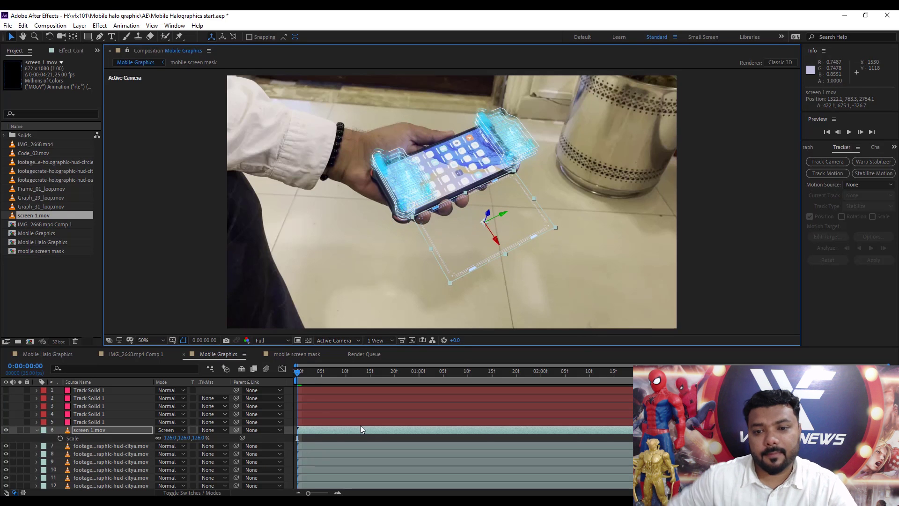
pyautogui.press('space')
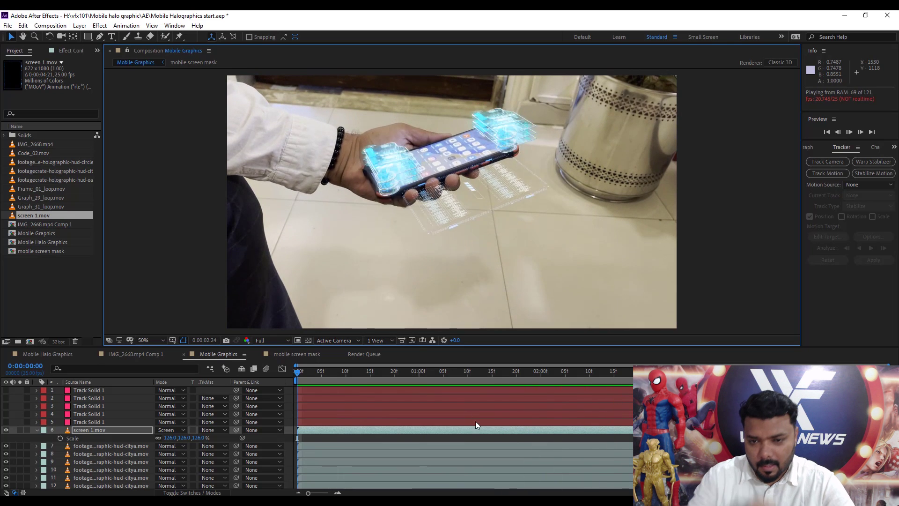
pyautogui.press('space')
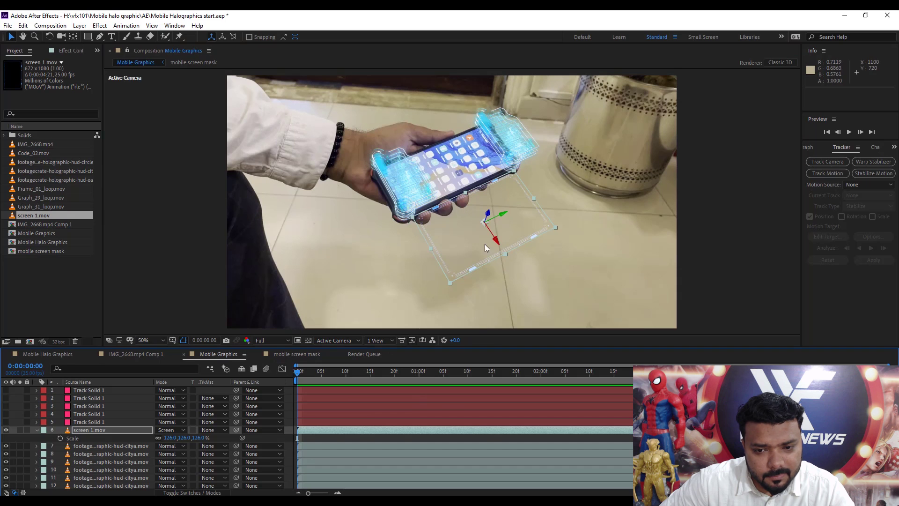
pyautogui.moveTo(500, 244); pyautogui.dragTo(344, 105)
# Keyframe screen 1.mov's Position on the phone at 0:00 and on the floor at frame 15, then preview
pyautogui.click(107, 430)
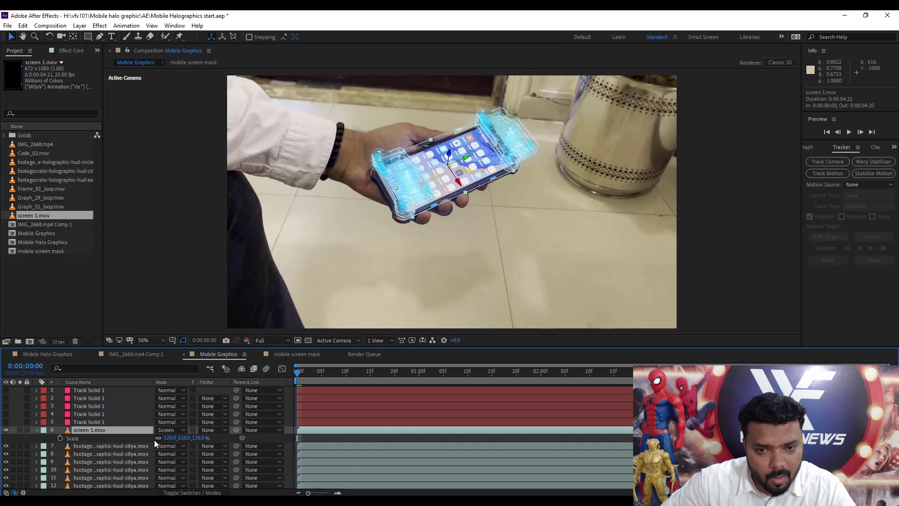
pyautogui.press('p')
pyautogui.click(60, 438)
pyautogui.moveTo(308, 372); pyautogui.dragTo(369, 378)
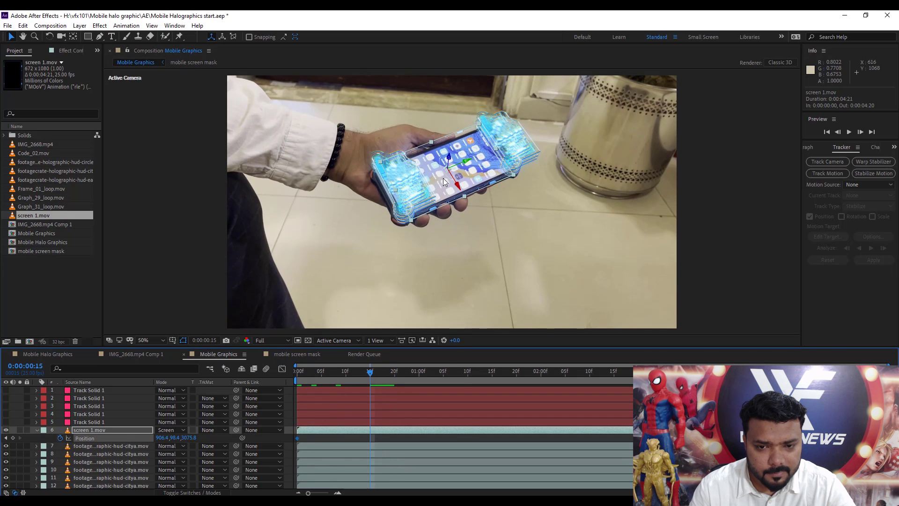
pyautogui.moveTo(462, 194); pyautogui.dragTo(556, 366)
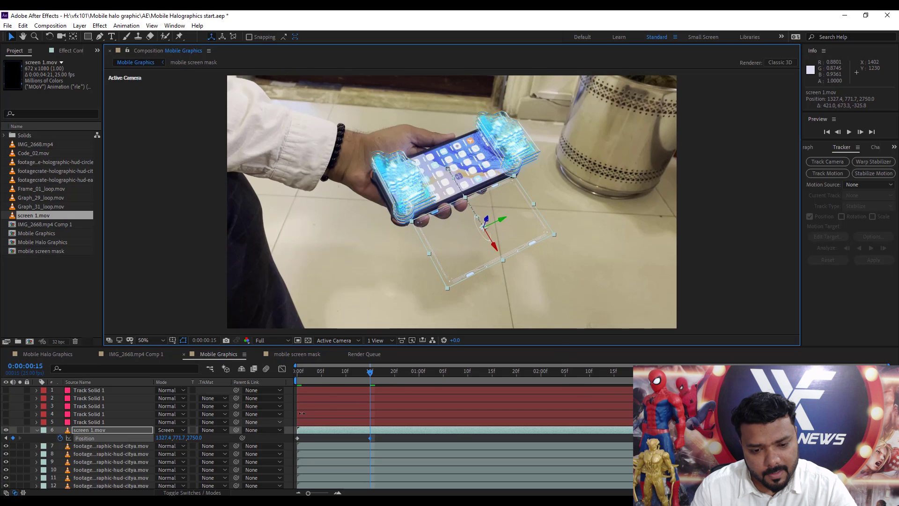
pyautogui.press('space')
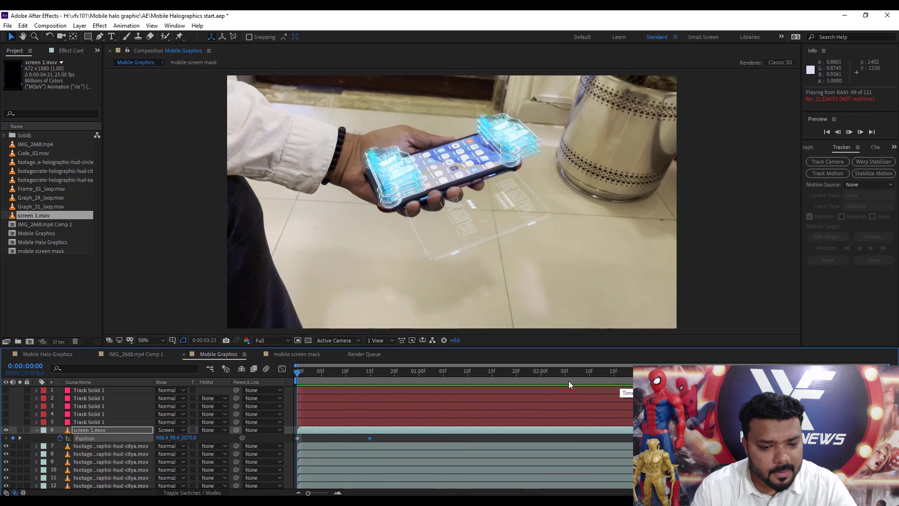
pyautogui.press('space')
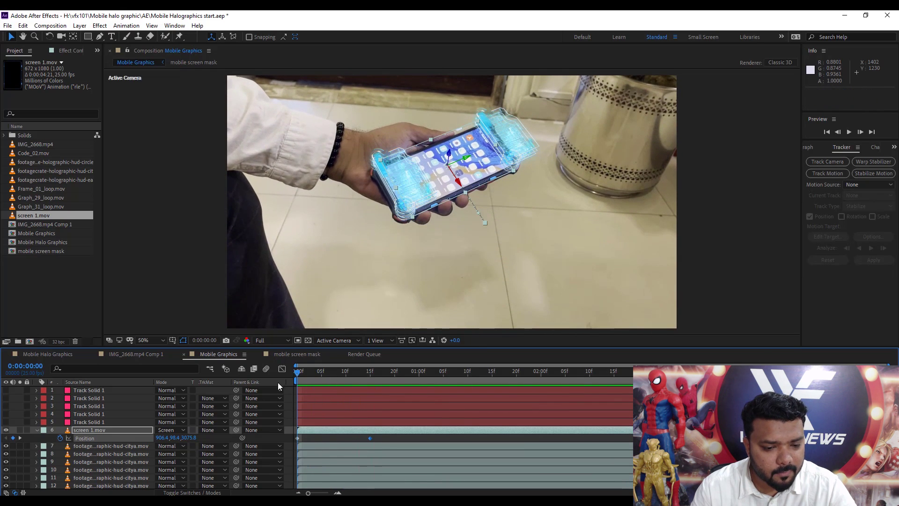
# Duplicate screen 1.mov and move the copy's frame-15 Position up-left above the phone, then preview
pyautogui.click(106, 431)
pyautogui.hotkey('ctrl', 'd')
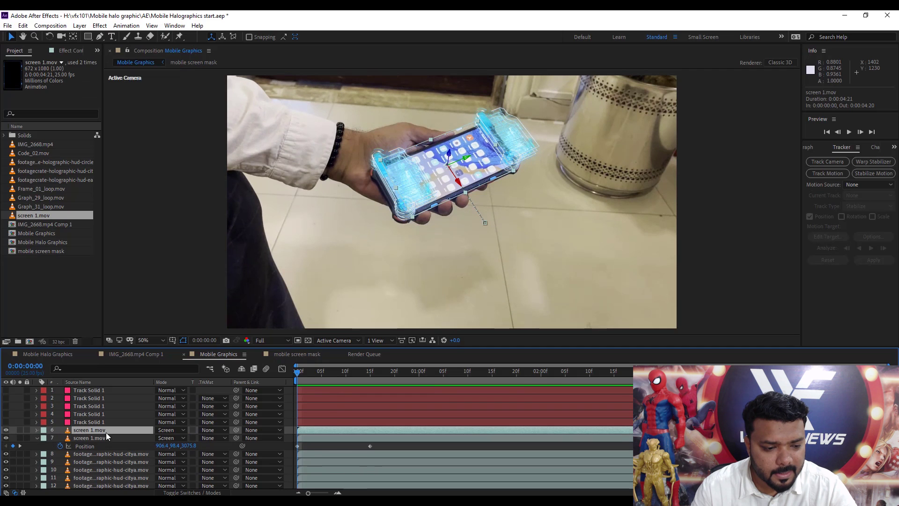
pyautogui.press('p')
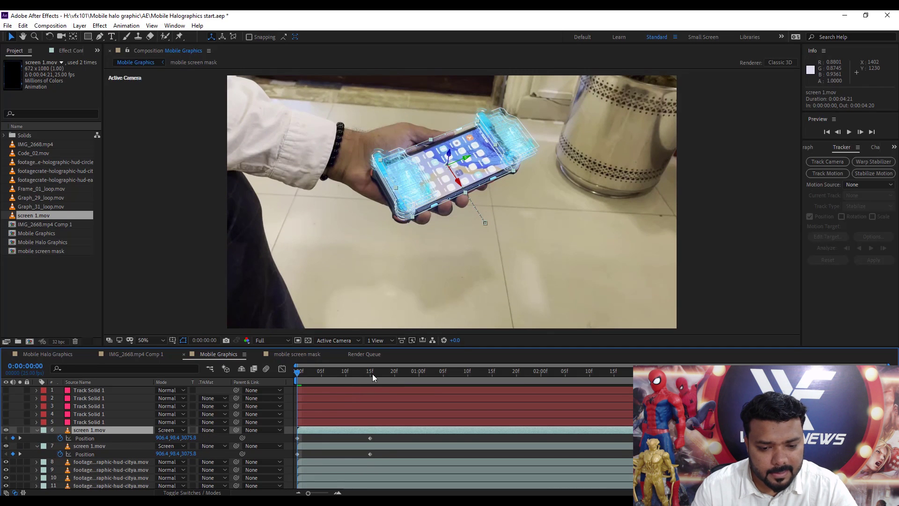
pyautogui.click(373, 374)
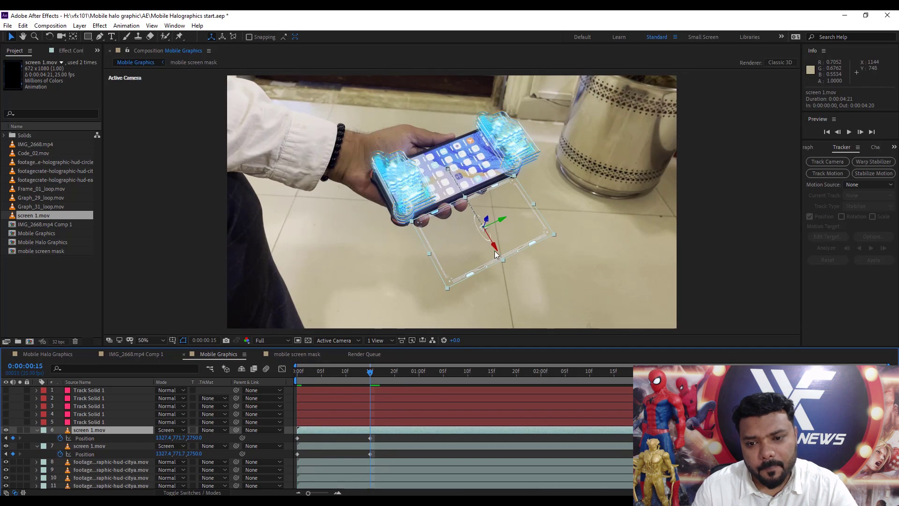
pyautogui.moveTo(496, 248); pyautogui.dragTo(118, 13)
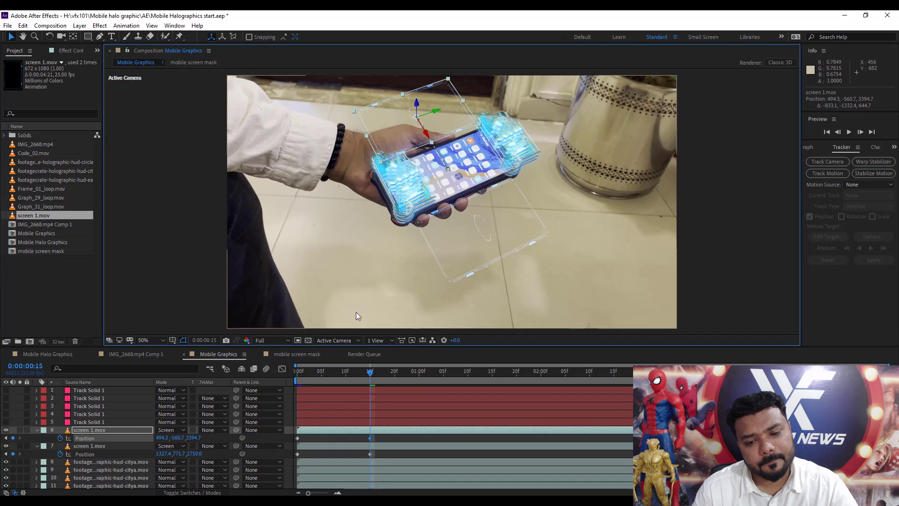
pyautogui.press('space')
pyautogui.press('space')
# Replace Track Solid 1 with holographic-hud-eartha.mov and move it up over the phone
pyautogui.click(80, 422)
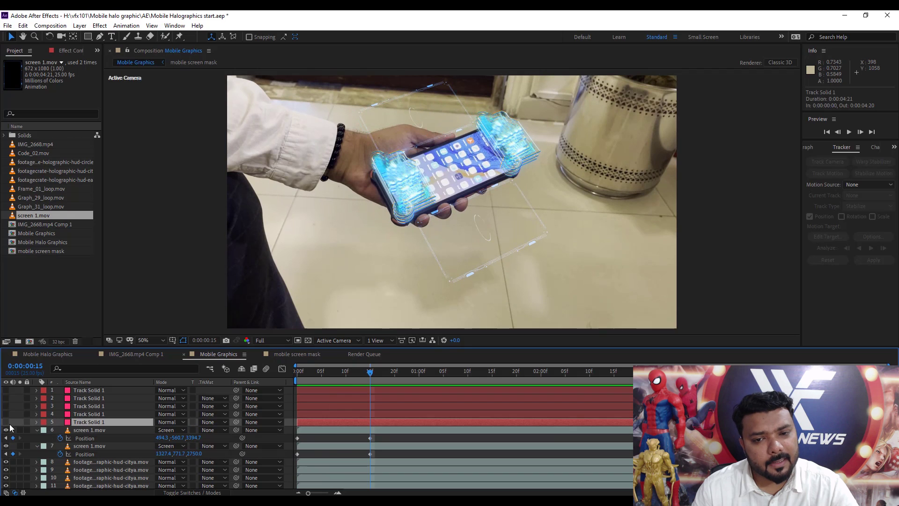
pyautogui.click(6, 423)
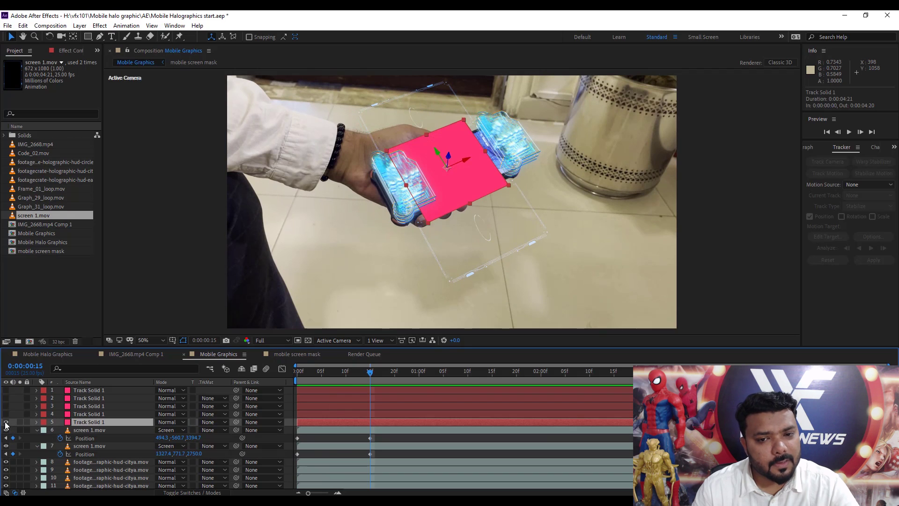
pyautogui.click(38, 207)
pyautogui.click(43, 196)
pyautogui.click(43, 189)
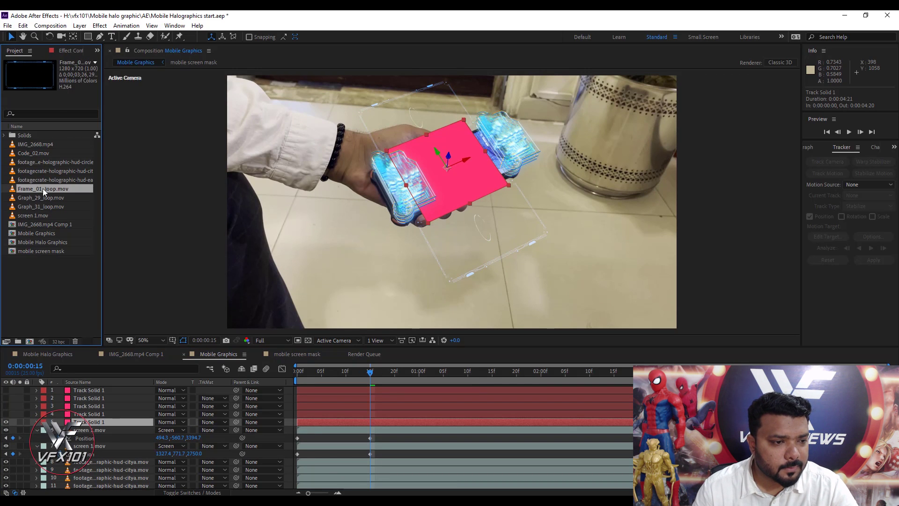
pyautogui.click(44, 180)
pyautogui.moveTo(49, 178); pyautogui.dragTo(92, 423)
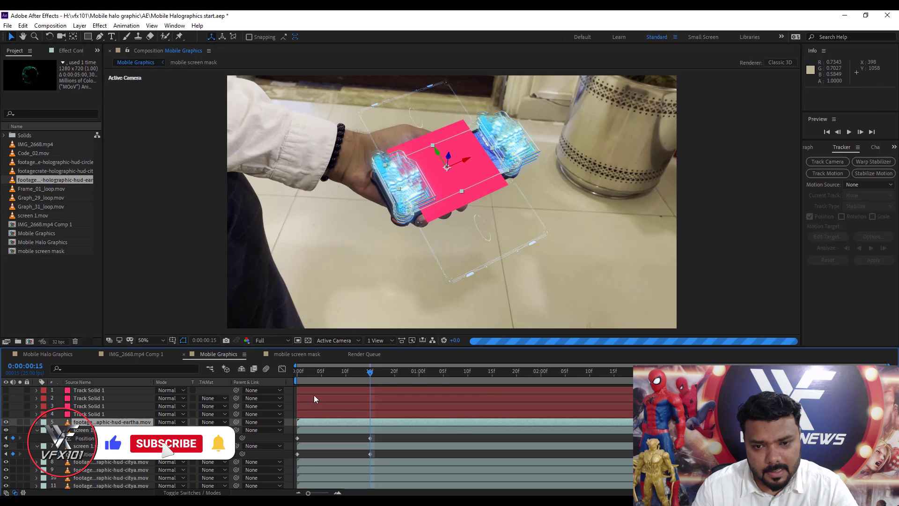
pyautogui.moveTo(449, 159); pyautogui.dragTo(453, 132)
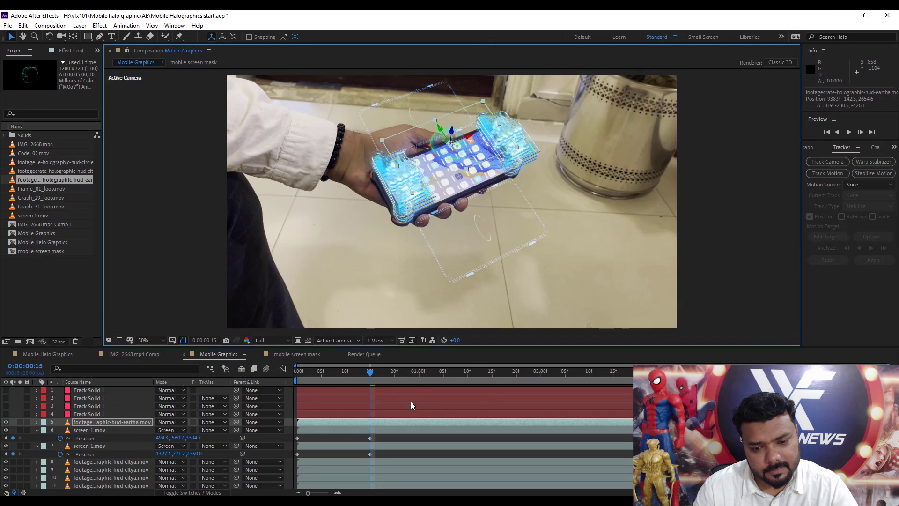
pyautogui.press('Home')
pyautogui.click(99, 438)
# Delay layers 5–7 and keyframe layer 13's Scale from 0 up to 100 by frame 8
pyautogui.keyDown('shift'); pyautogui.click(97, 423); pyautogui.keyUp('shift')
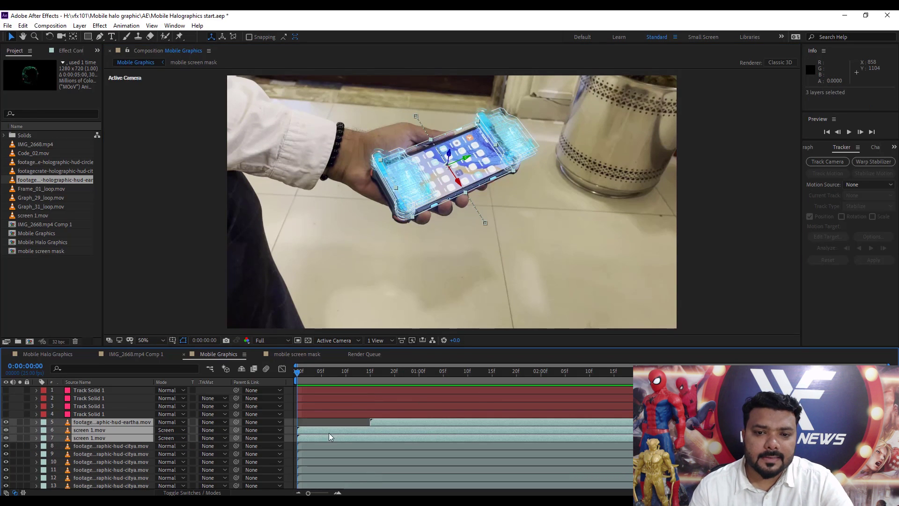
pyautogui.moveTo(357, 430); pyautogui.dragTo(437, 431)
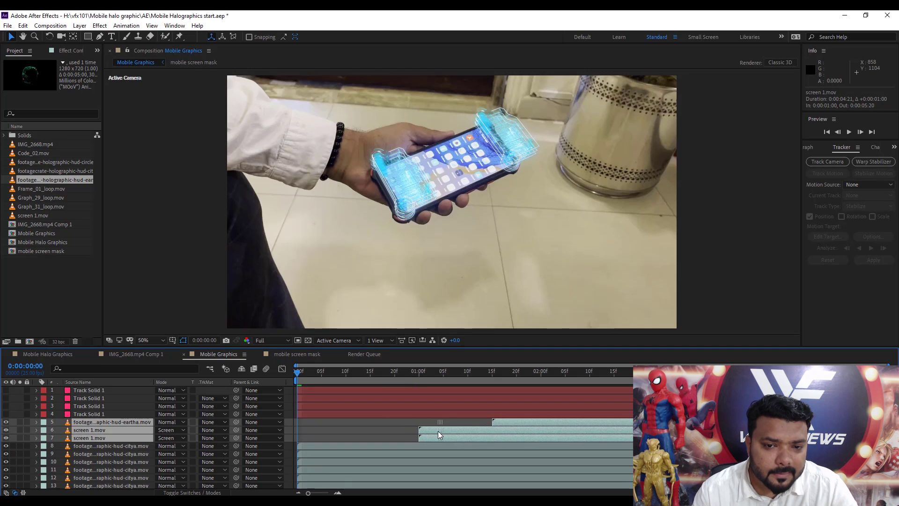
pyautogui.click(77, 486)
pyautogui.press('s')
pyautogui.click(60, 470)
pyautogui.moveTo(299, 470); pyautogui.dragTo(342, 470)
pyautogui.click(171, 469)
pyautogui.write('0')
pyautogui.press('Return')
pyautogui.click(353, 471)
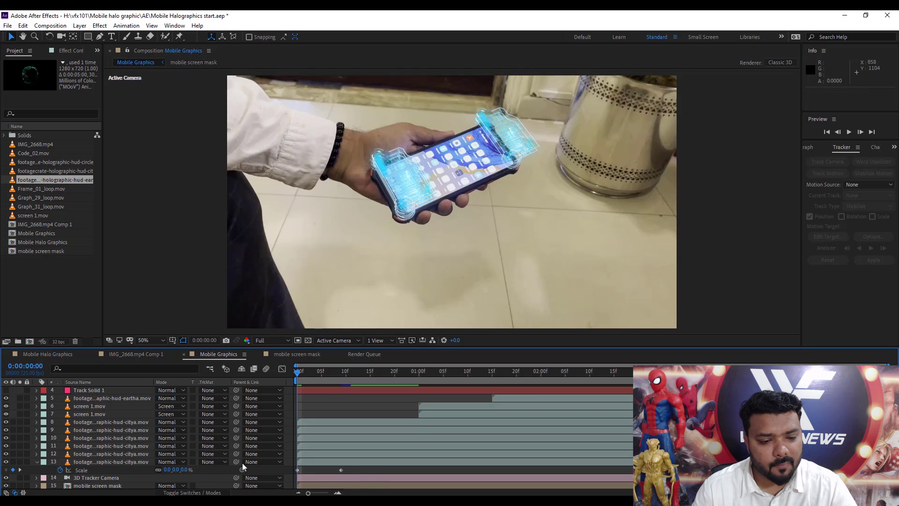
# Hide HUD layers 8–12 to preview layer 13 scaling up, then show them again
pyautogui.click(116, 455)
pyautogui.keyDown('shift'); pyautogui.click(313, 423); pyautogui.keyUp('shift')
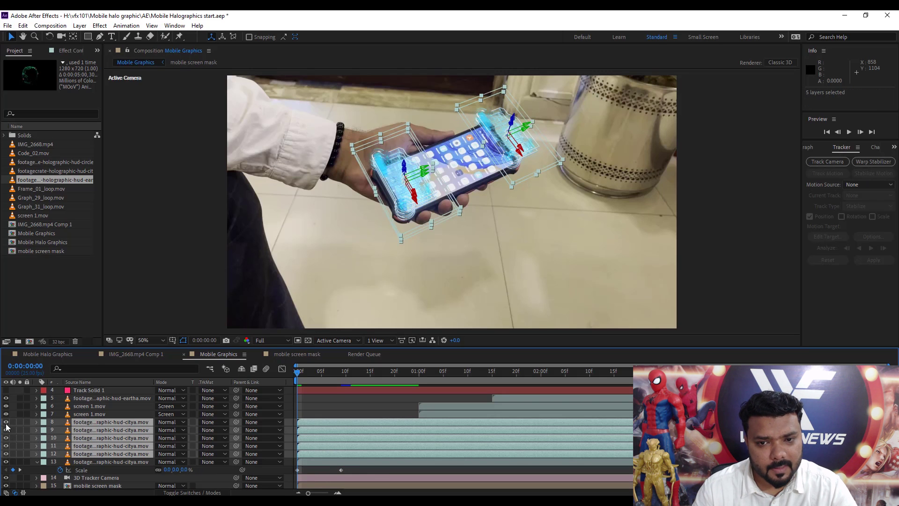
pyautogui.moveTo(6, 423); pyautogui.dragTo(6, 455)
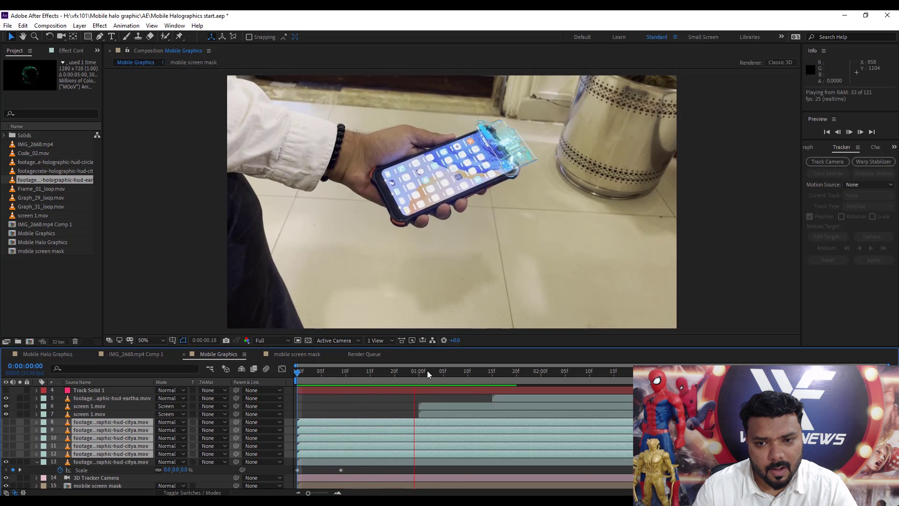
pyautogui.press('space')
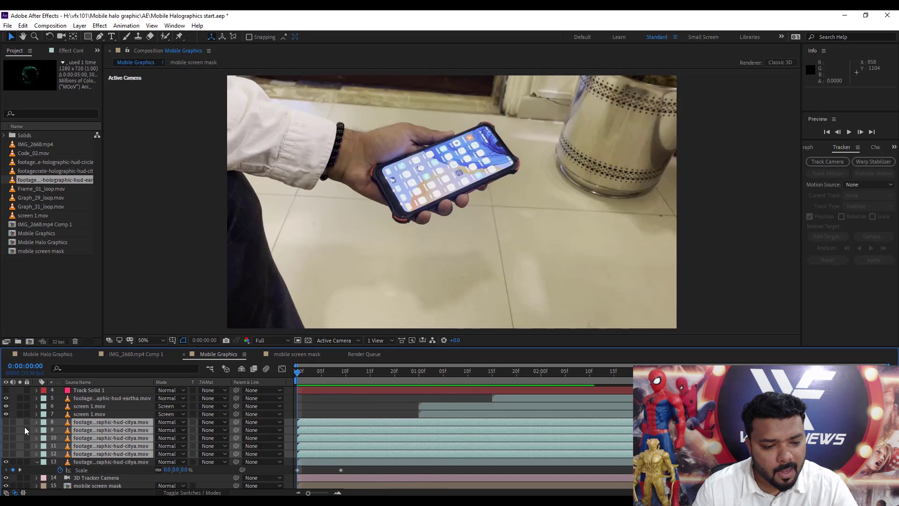
pyautogui.moveTo(6, 426); pyautogui.dragTo(6, 454)
# Copy layer 13's two Scale keyframes and paste them onto HUD layers 8–12
pyautogui.moveTo(356, 472); pyautogui.dragTo(294, 477)
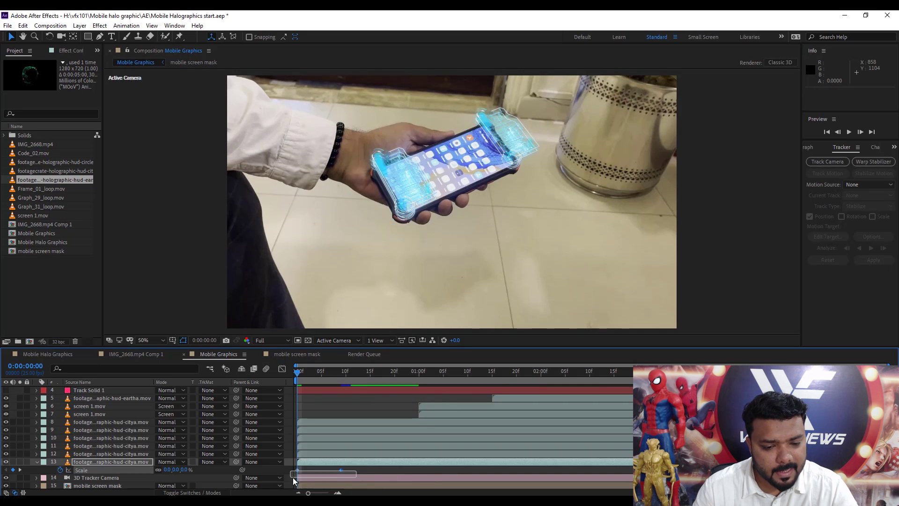
pyautogui.hotkey('ctrl', 'c')
pyautogui.click(321, 456)
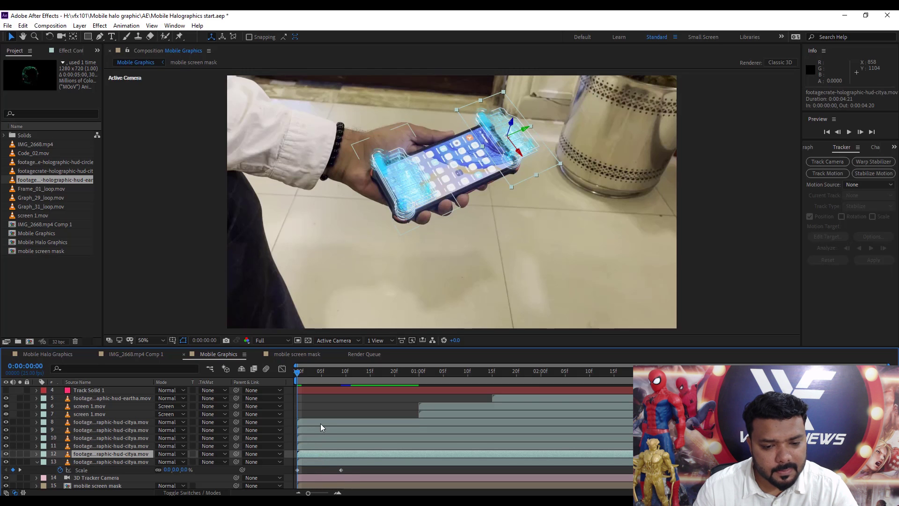
pyautogui.keyDown('shift'); pyautogui.click(321, 423); pyautogui.keyUp('shift')
pyautogui.hotkey('ctrl', 'v')
# Offset layer 12 by 2 frames and layer 9 by about 8 frames, then preview the stagger
pyautogui.click(311, 454)
pyautogui.moveTo(311, 453); pyautogui.dragTo(350, 448)
pyautogui.click(309, 438)
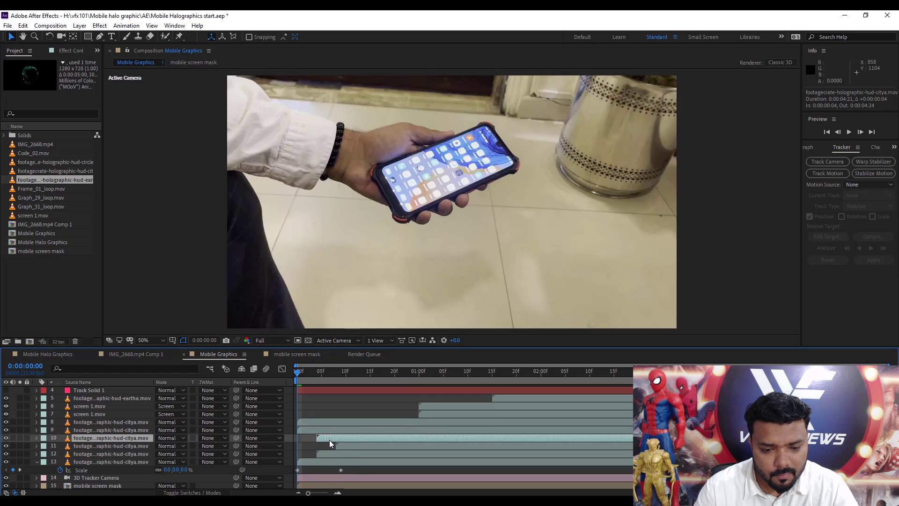
pyautogui.moveTo(313, 429); pyautogui.dragTo(377, 422)
pyautogui.press('space')
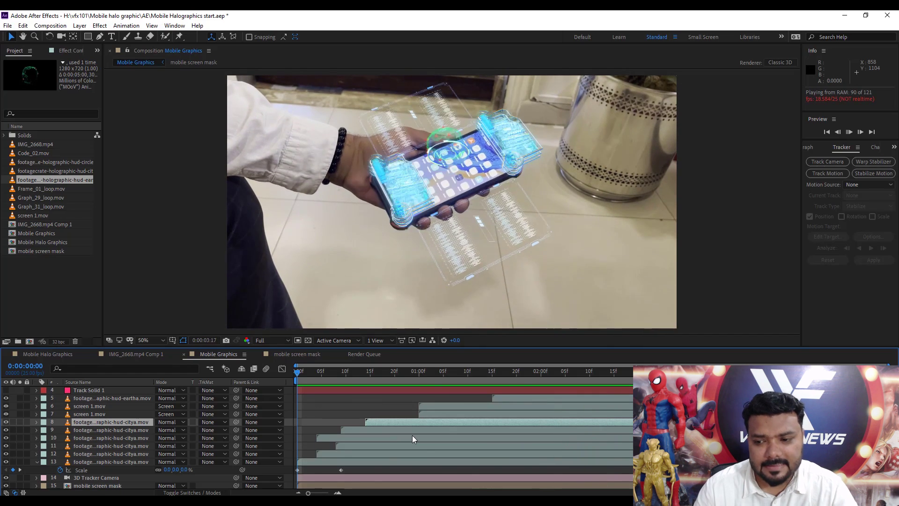
pyautogui.press('space')
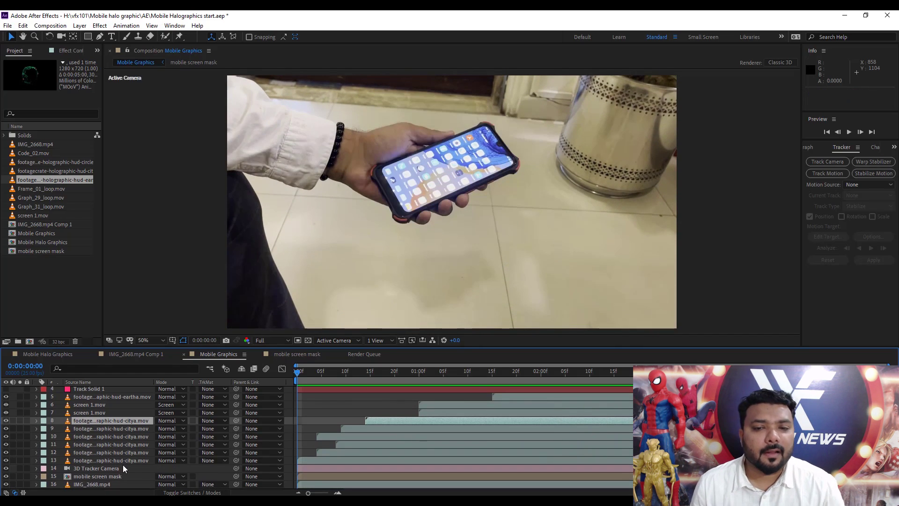
# Add a new adjustment layer above the mobile screen mask layer
pyautogui.click(95, 476)
pyautogui.click(79, 26)
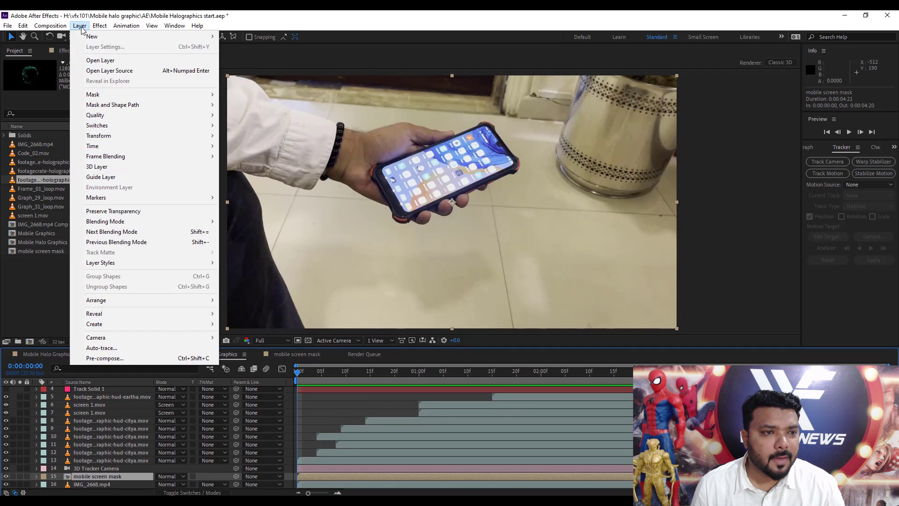
pyautogui.moveTo(90, 36)
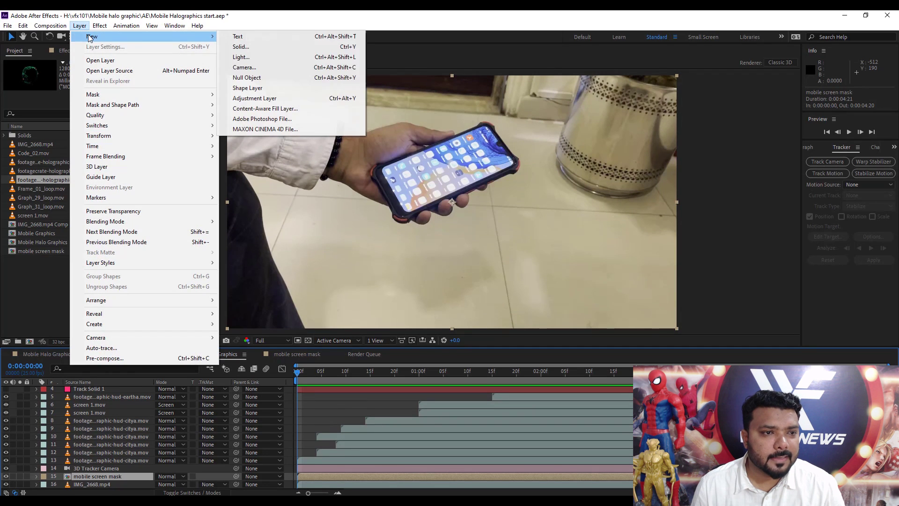
pyautogui.click(260, 98)
# Apply Magic Bullet Looks with the Crime Scene look to the adjustment layer and save the project
pyautogui.click(100, 25)
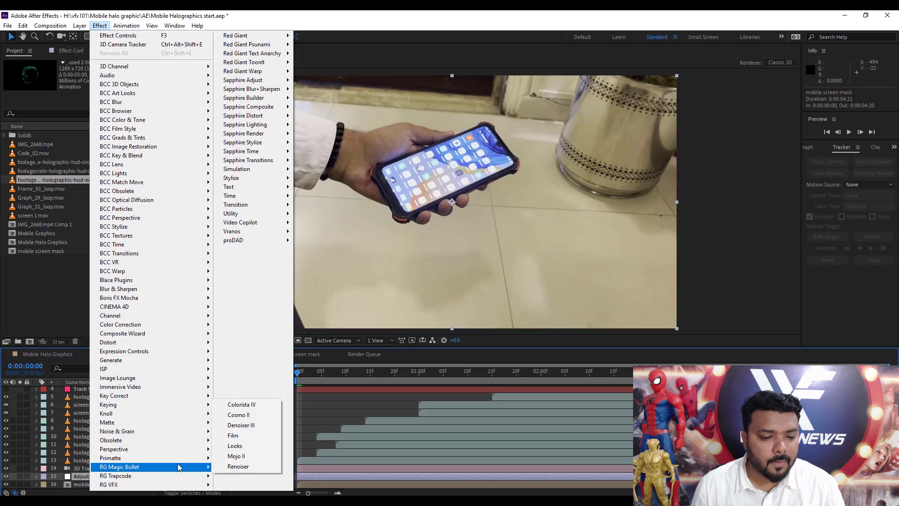
pyautogui.click(251, 447)
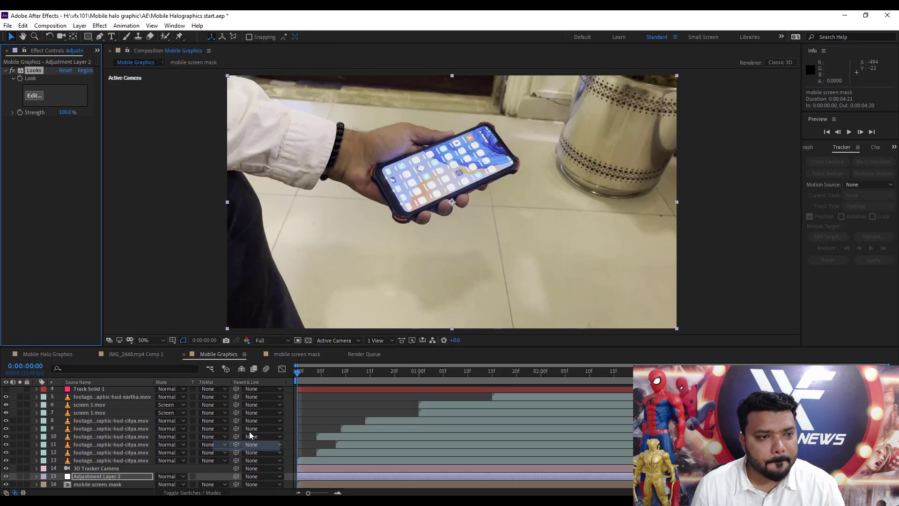
pyautogui.click(33, 95)
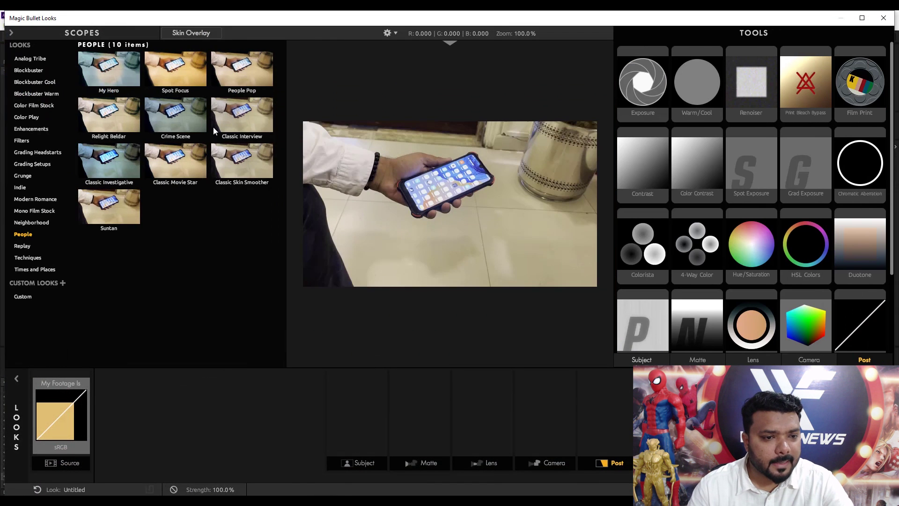
pyautogui.click(214, 129)
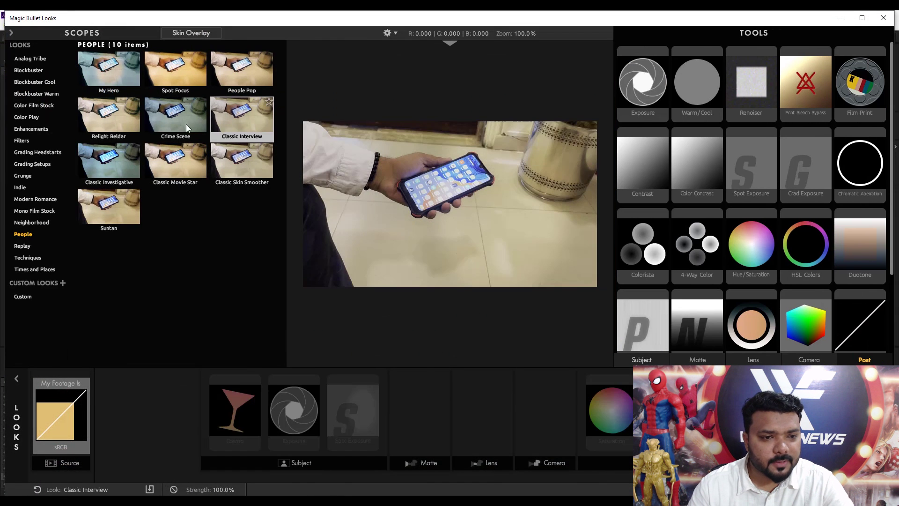
pyautogui.click(188, 112)
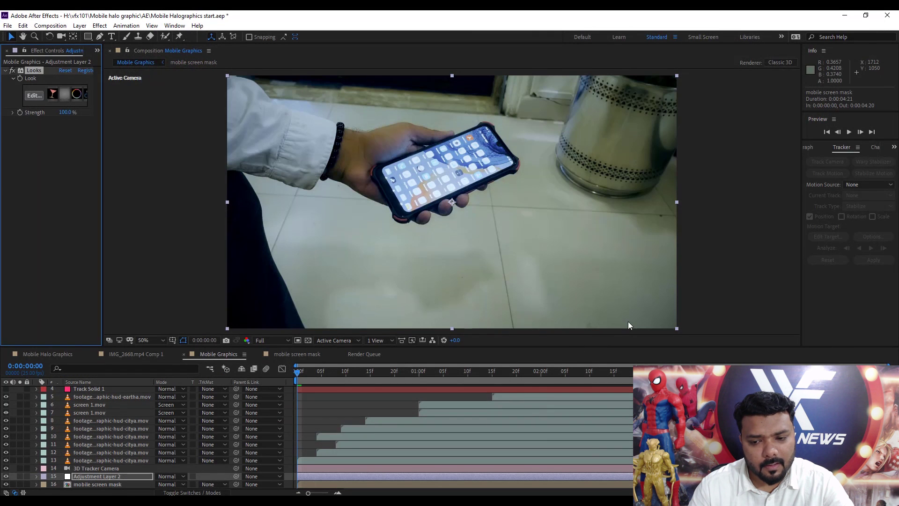
pyautogui.hotkey('ctrl', 's')
# Play a preview of the Crime Scene-graded shot with the HUD panels animating
pyautogui.press('space')
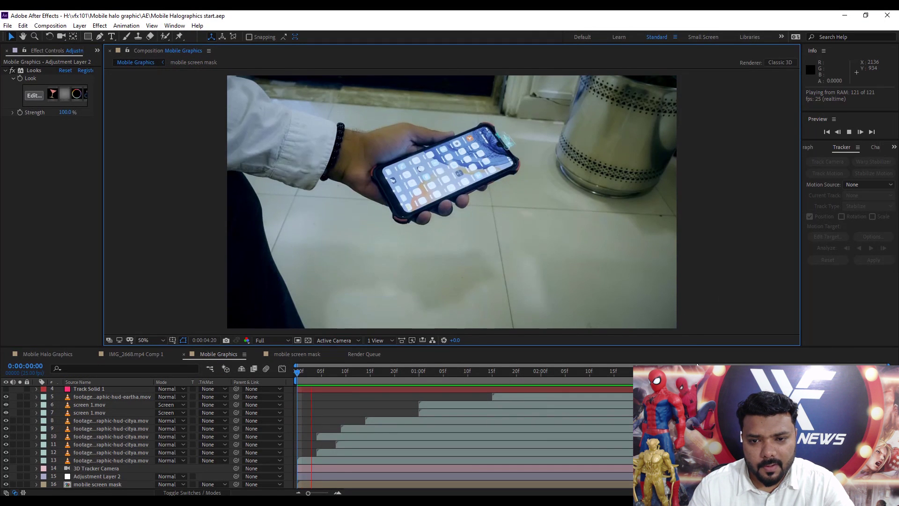